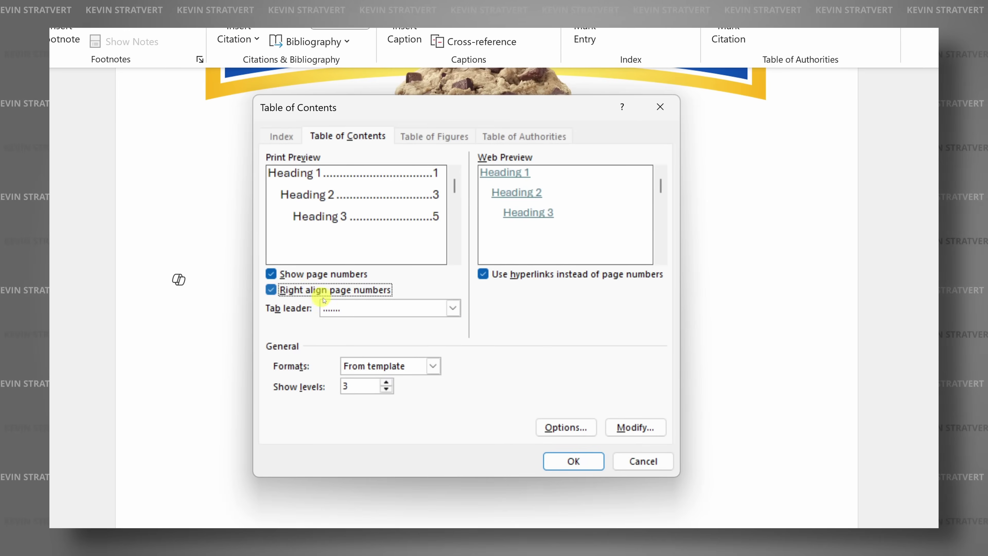
# Open Incredible Cookie Table of Contents.docx at its title page on the Home tab
pyautogui.click(364, 308)
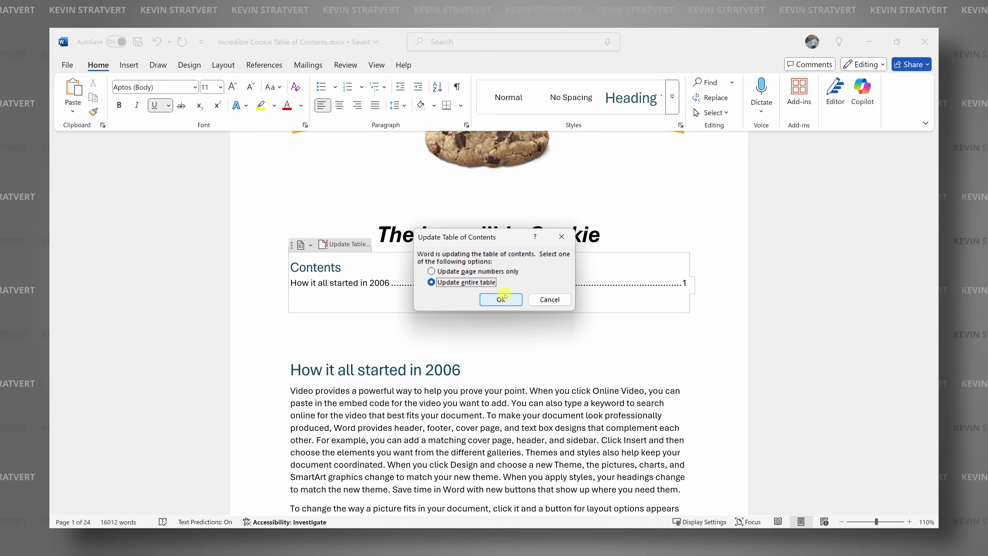
pyautogui.click(503, 294)
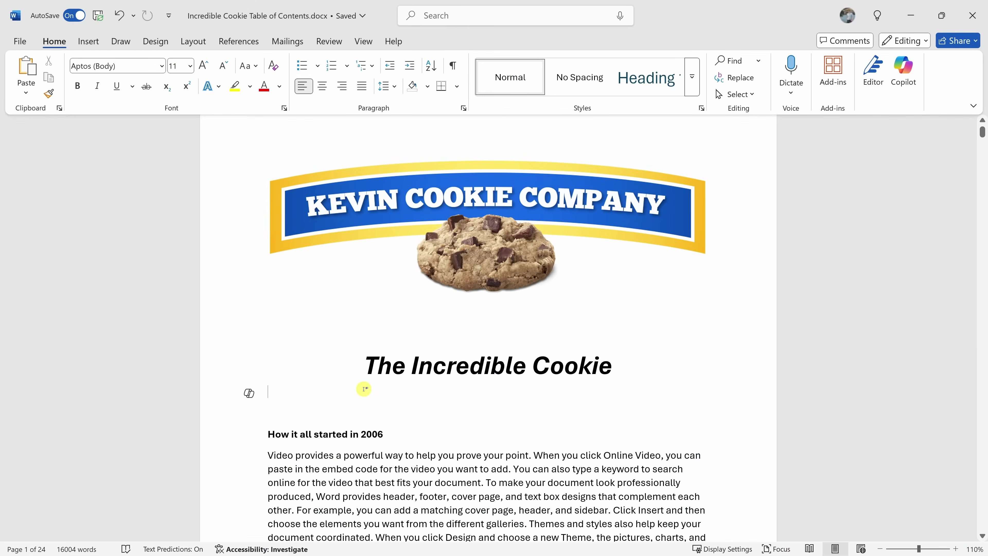
pyautogui.scroll(-3, 385, 375)
pyautogui.scroll(1, 317, 265)
pyautogui.scroll(3, 316, 307)
pyautogui.scroll(-4, 301, 385)
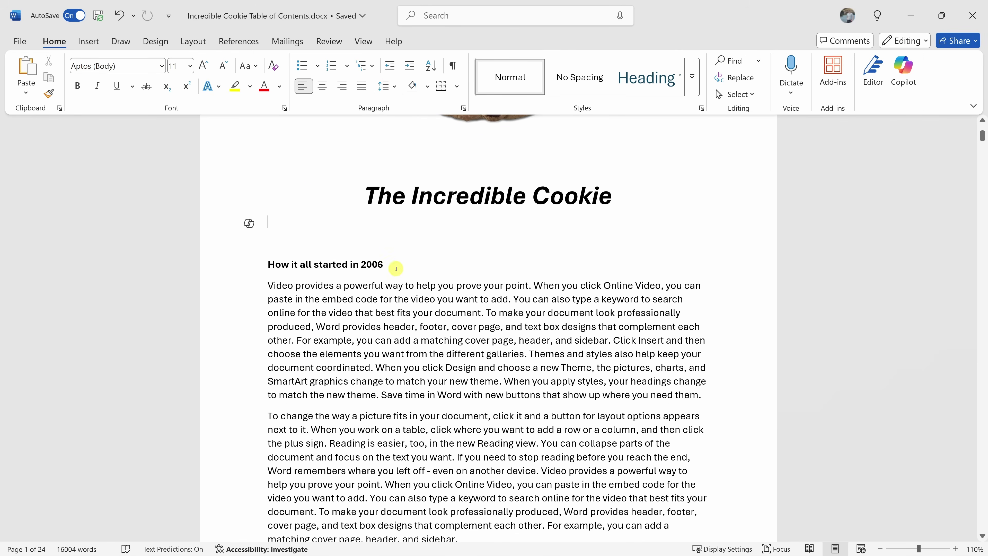
pyautogui.moveTo(393, 265); pyautogui.dragTo(251, 266)
pyautogui.scroll(-8, 448, 296)
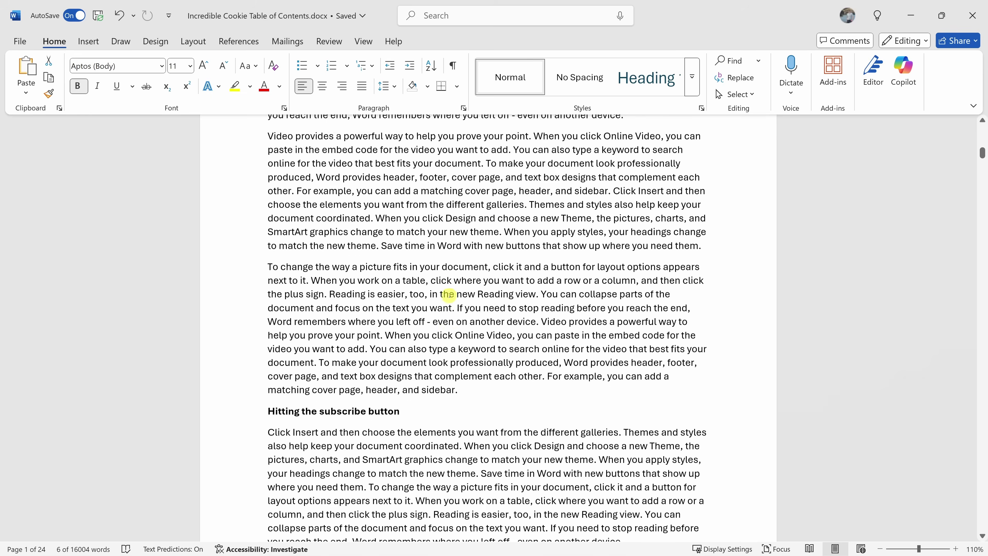
pyautogui.scroll(-1, 411, 233)
pyautogui.moveTo(407, 202); pyautogui.dragTo(268, 203)
pyautogui.click(526, 223)
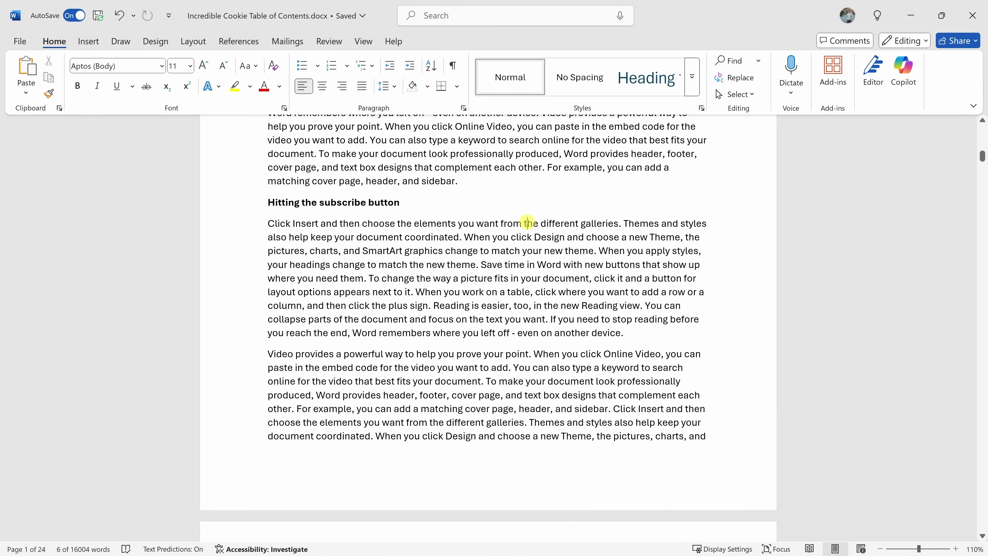
pyautogui.scroll(13, 527, 223)
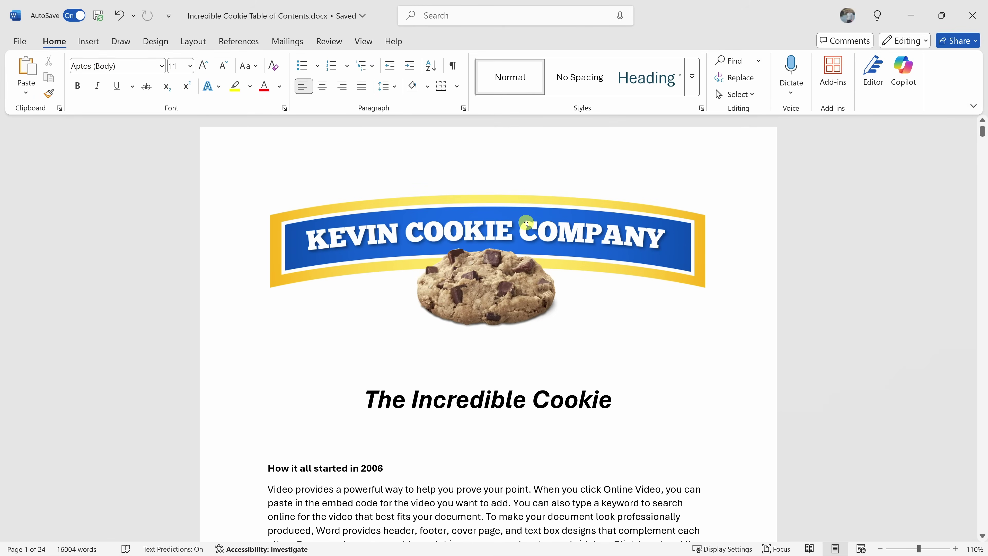
pyautogui.click(411, 437)
pyautogui.scroll(-2, 427, 409)
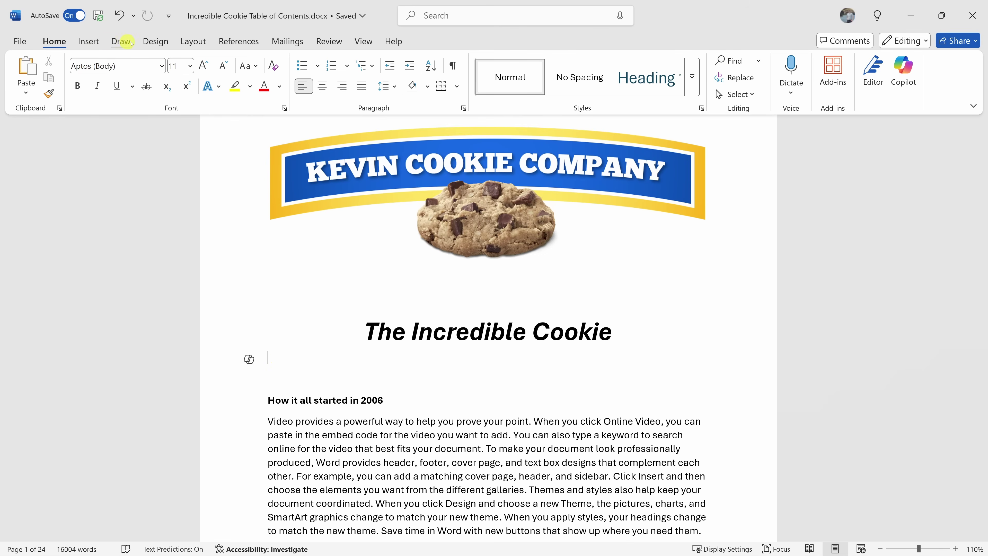
# Insert Automatic Table 1 below the title and dismiss the no-entries heading-style message
pyautogui.click(242, 44)
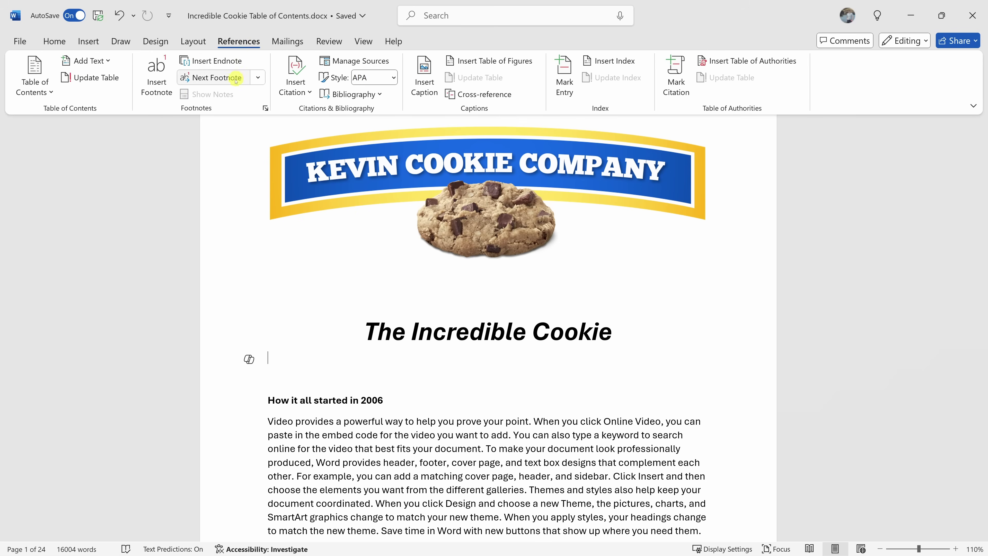
pyautogui.click(43, 88)
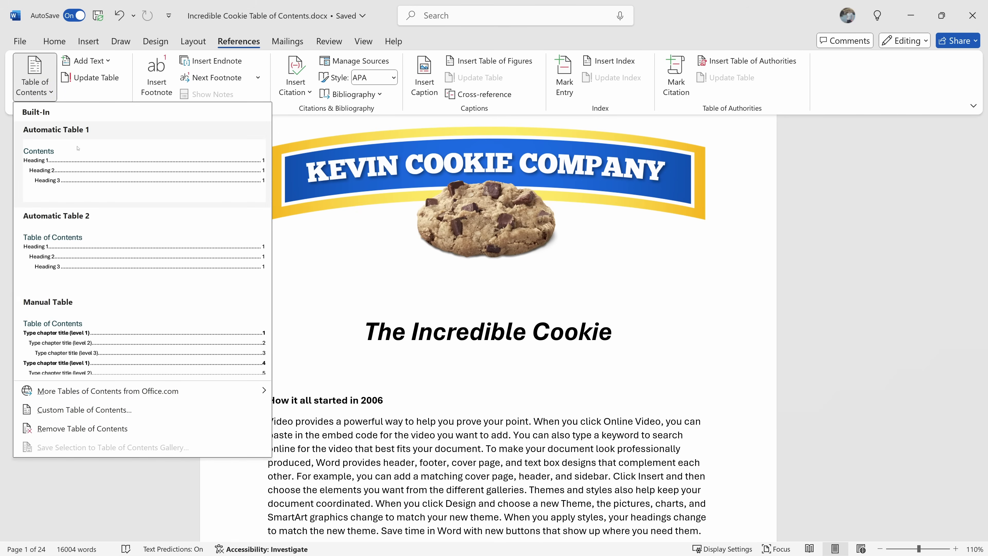
pyautogui.click(89, 134)
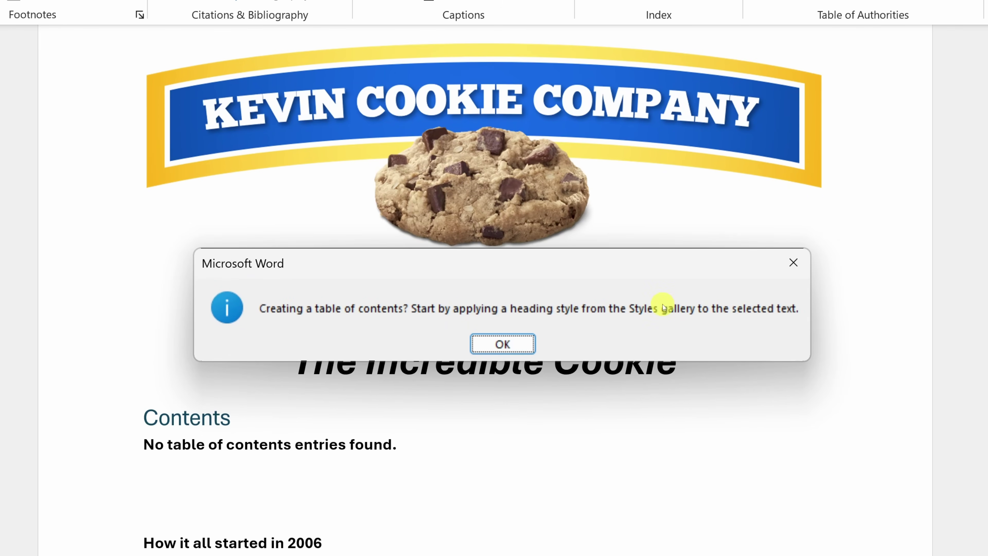
pyautogui.click(502, 344)
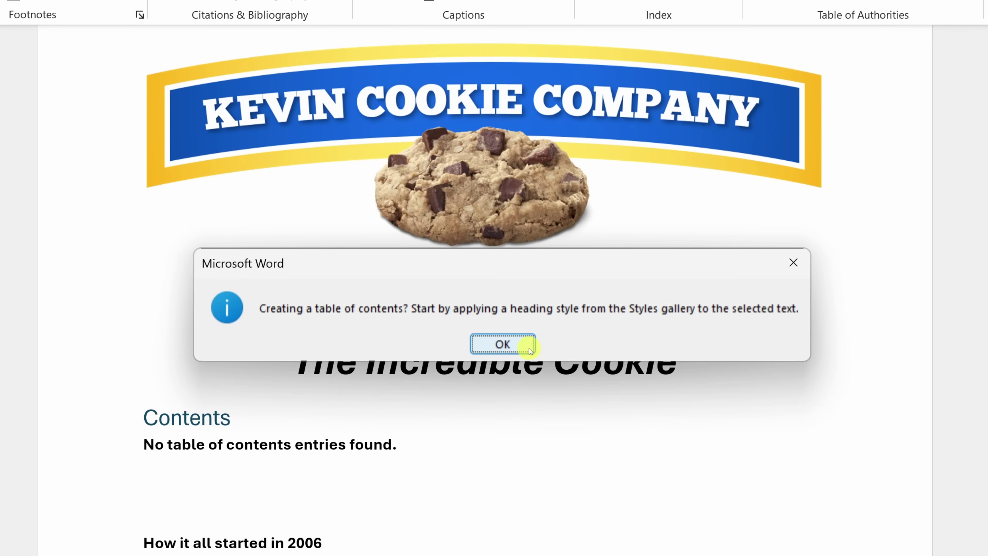
pyautogui.scroll(-4, 385, 338)
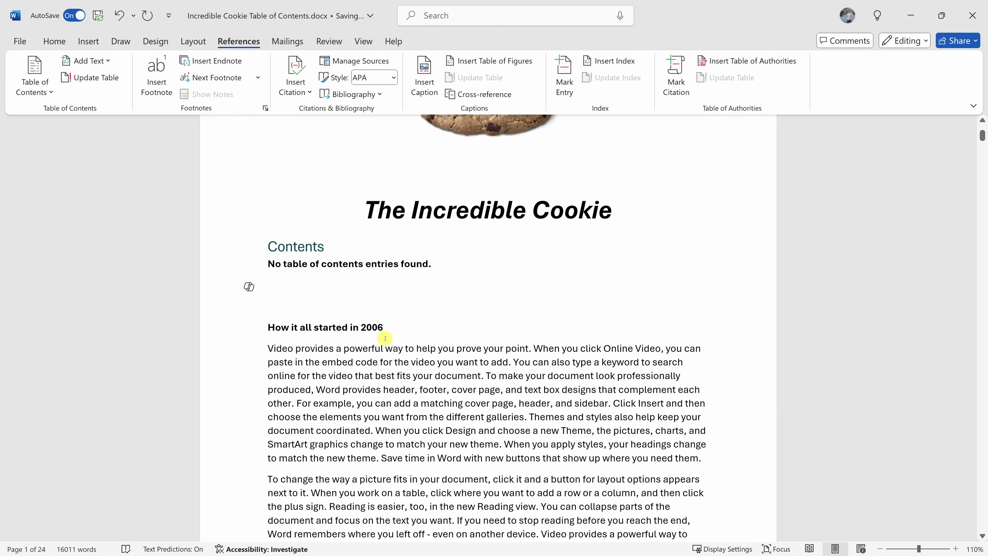
# Apply the Heading 1 style to the 'How it all started in 2006' line
pyautogui.moveTo(391, 280); pyautogui.dragTo(267, 280)
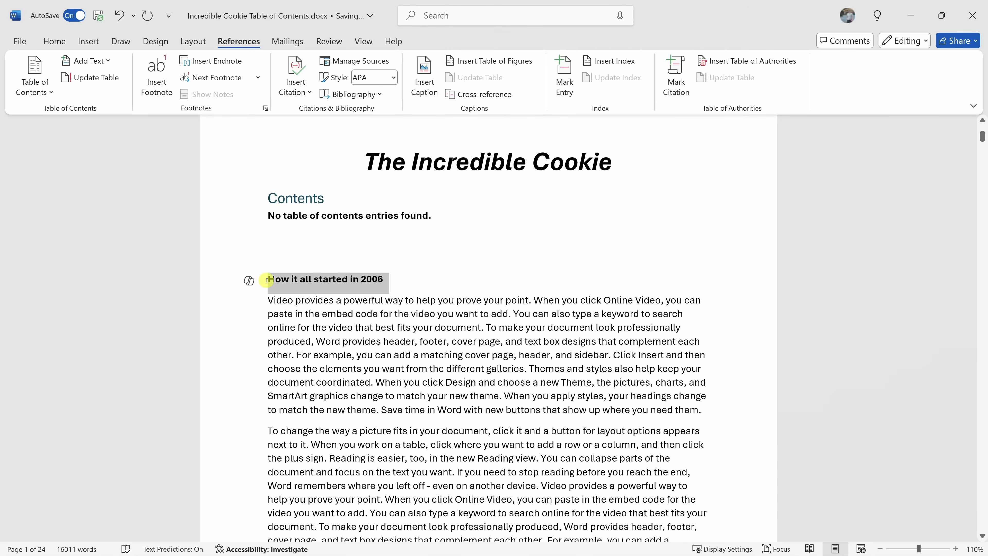
pyautogui.click(395, 279)
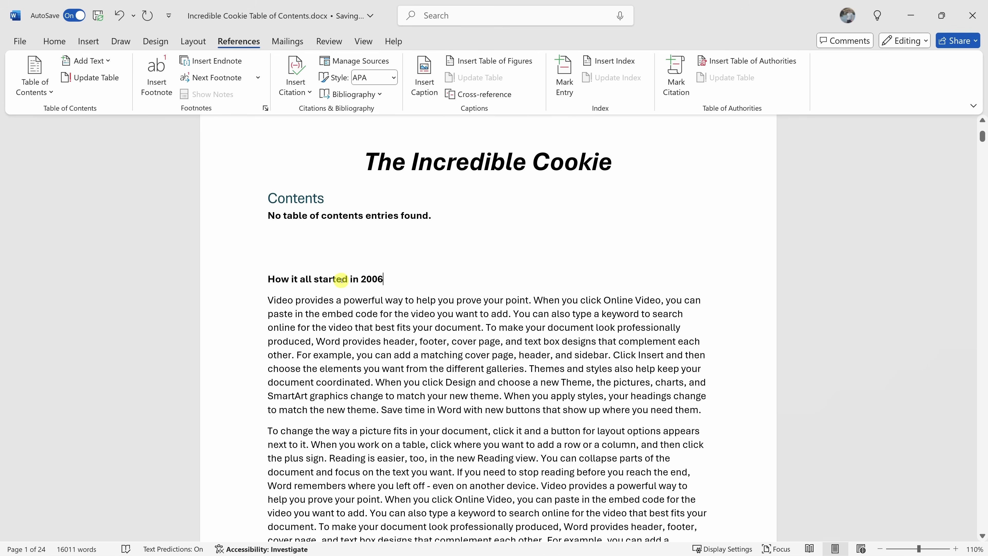
pyautogui.click(229, 280)
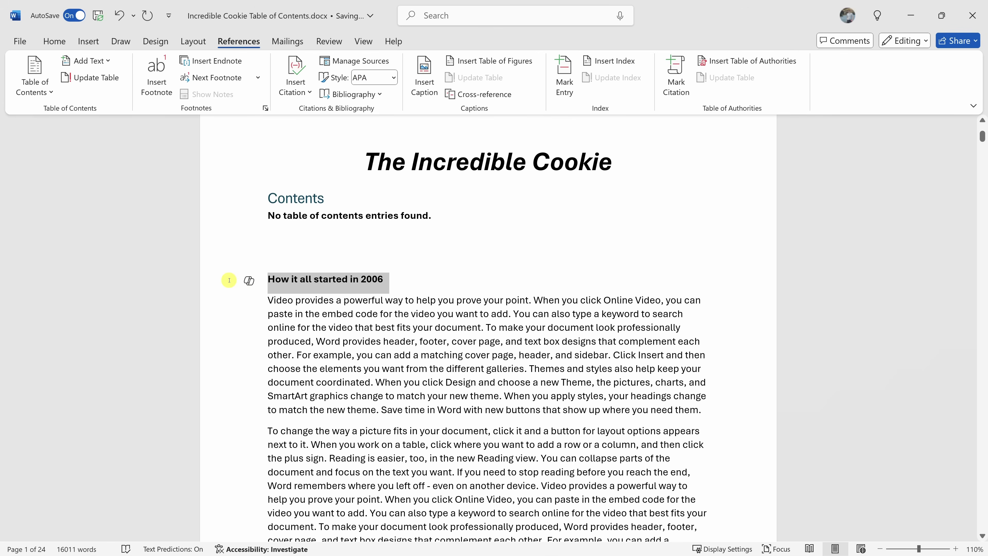
pyautogui.click(58, 43)
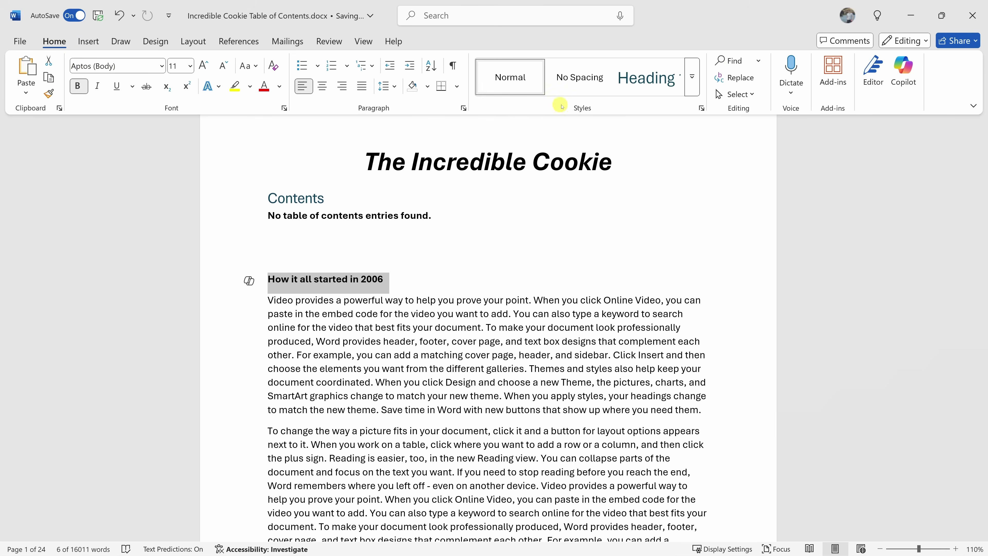
pyautogui.click(693, 77)
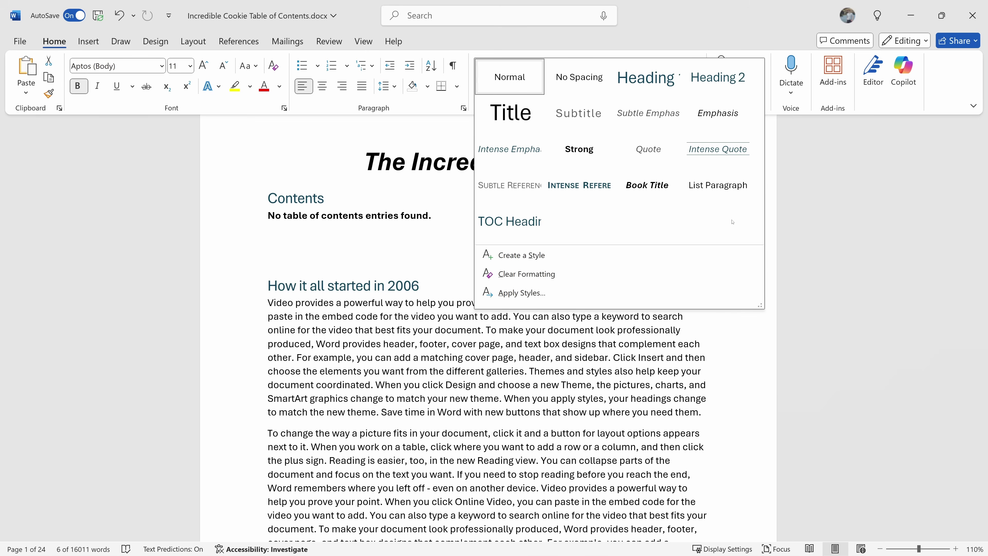
pyautogui.click(654, 85)
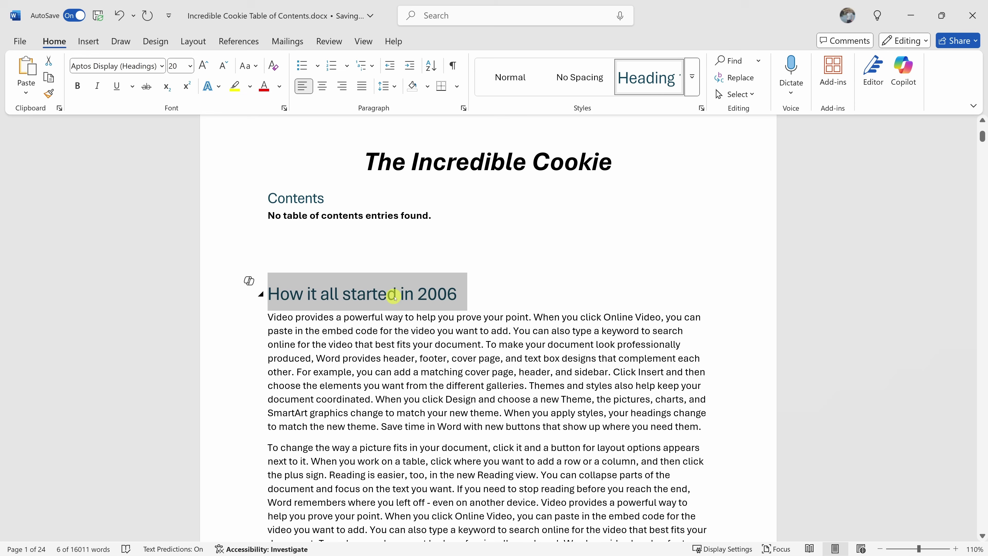
# Update the table of contents so it lists that heading on page 1
pyautogui.click(467, 297)
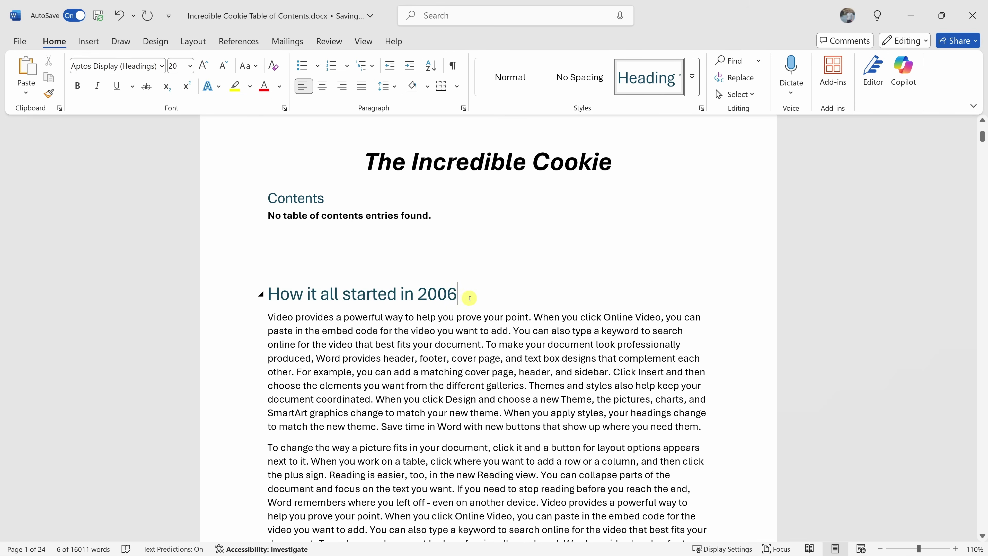
pyautogui.click(377, 215)
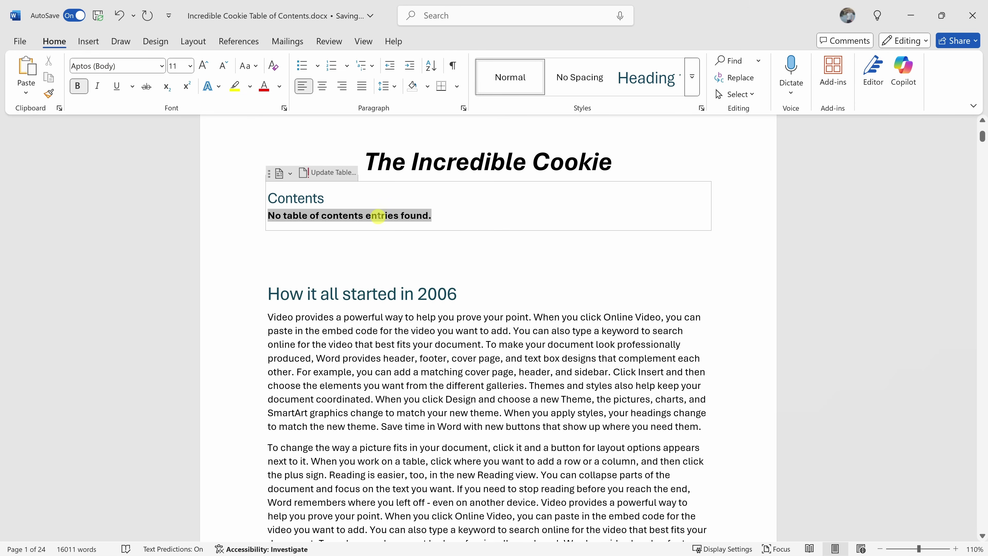
pyautogui.click(330, 176)
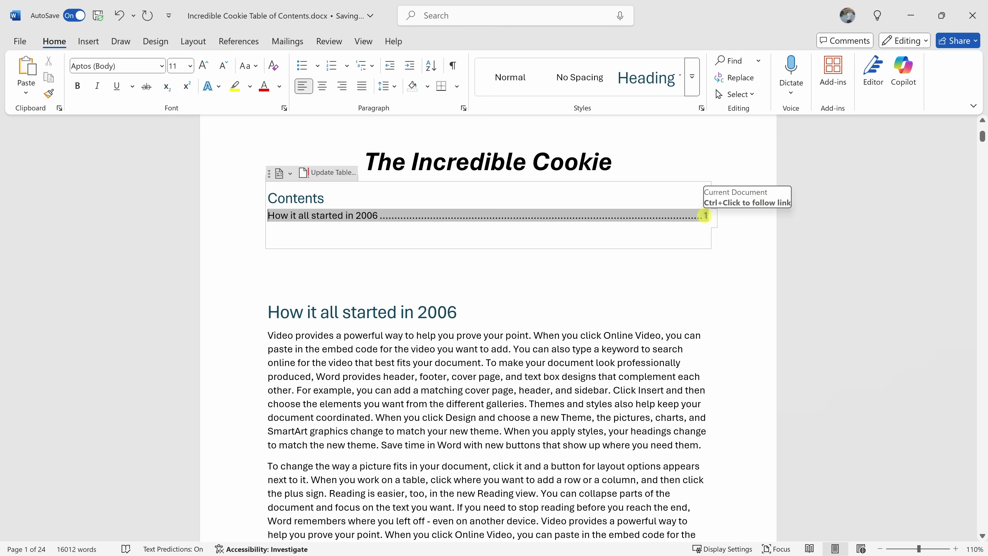
pyautogui.click(712, 218)
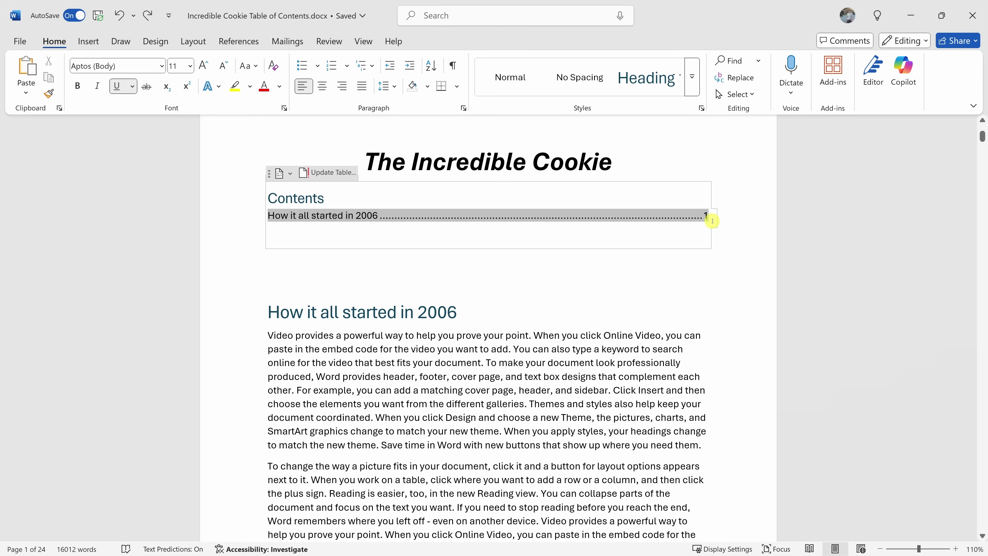
# Apply Heading 1 to 'Hitting the subscribe button' and 'More videos mean more cookies sold'
pyautogui.scroll(-20, 713, 221)
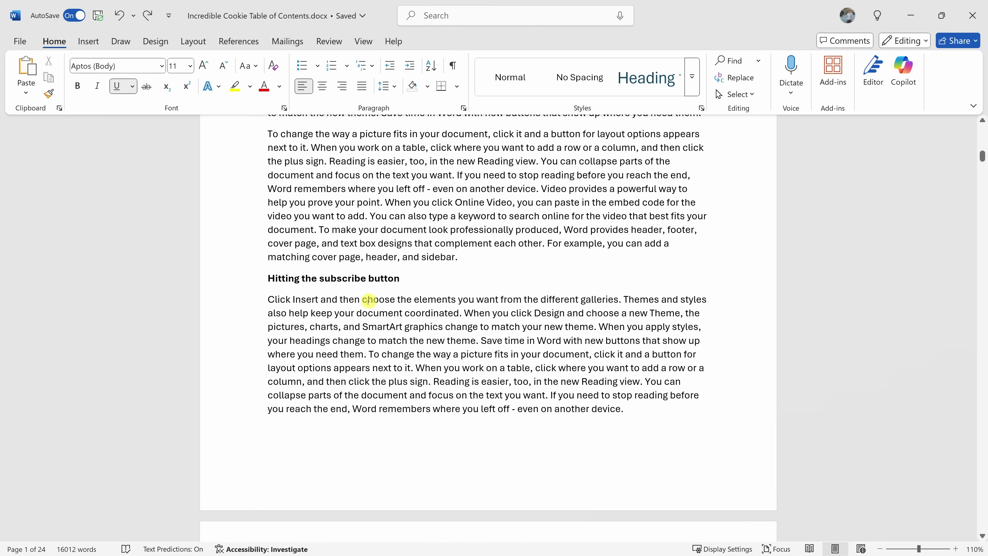
pyautogui.click(248, 279)
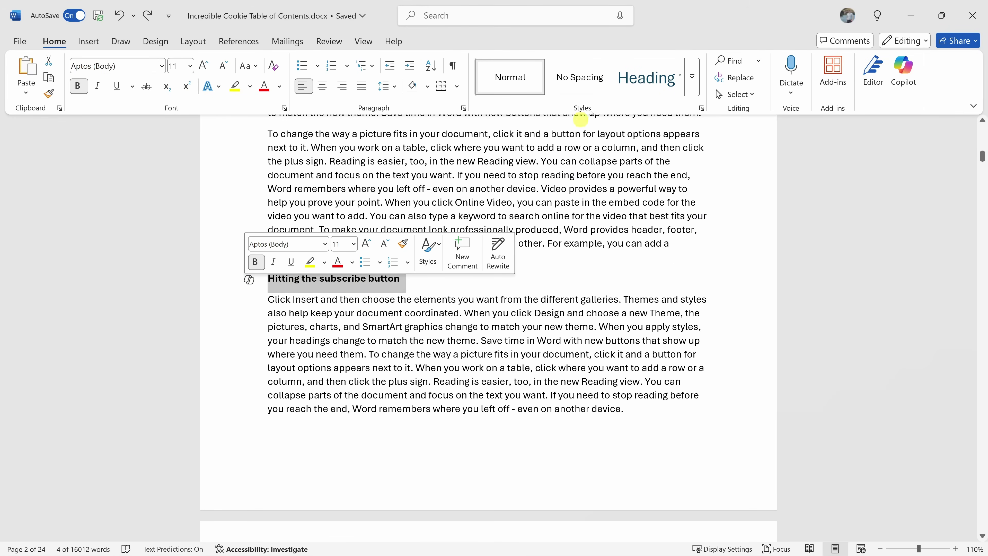
pyautogui.click(643, 81)
pyautogui.scroll(-20, 630, 279)
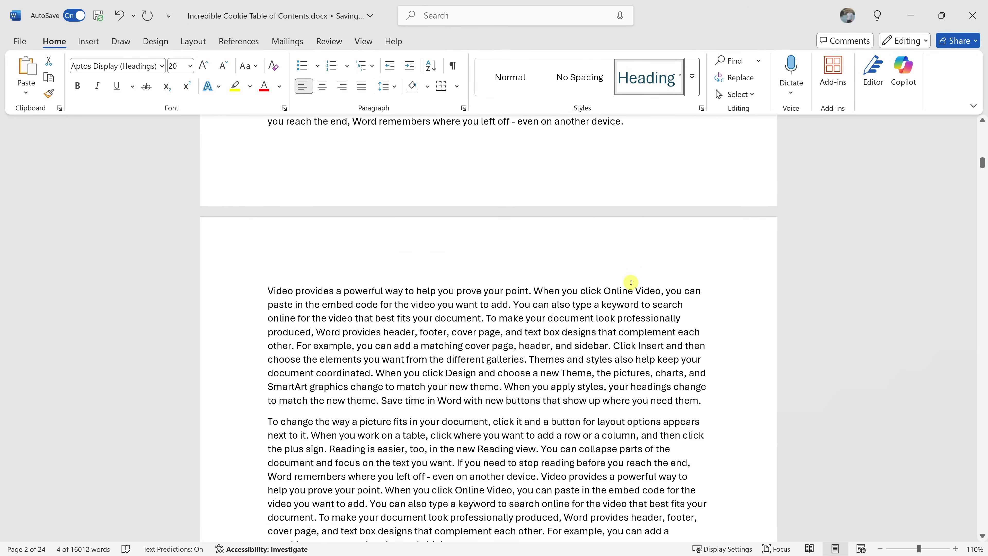
pyautogui.scroll(-1, 636, 282)
pyautogui.tripleClick(312, 250)
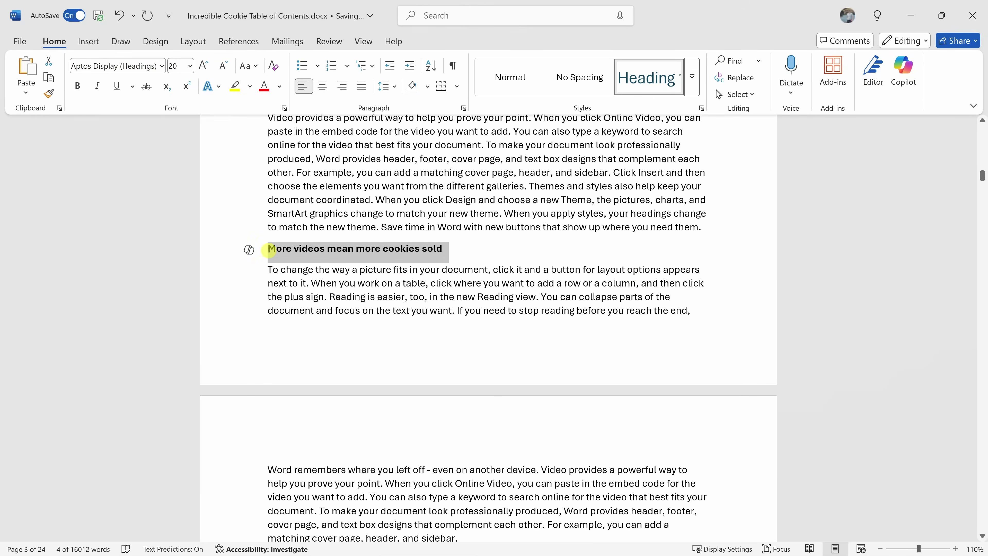
pyautogui.click(653, 80)
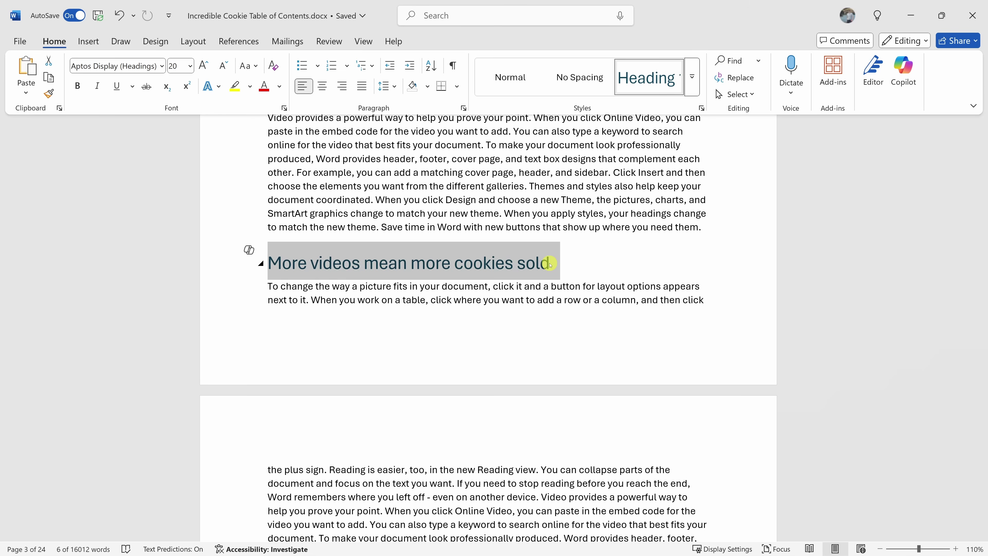
pyautogui.scroll(8, 550, 264)
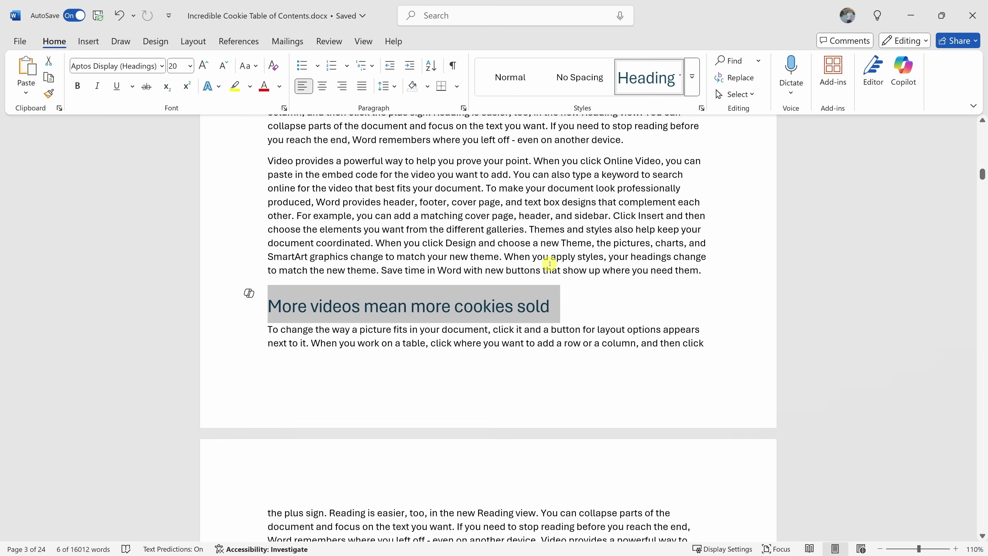
pyautogui.scroll(20, 550, 264)
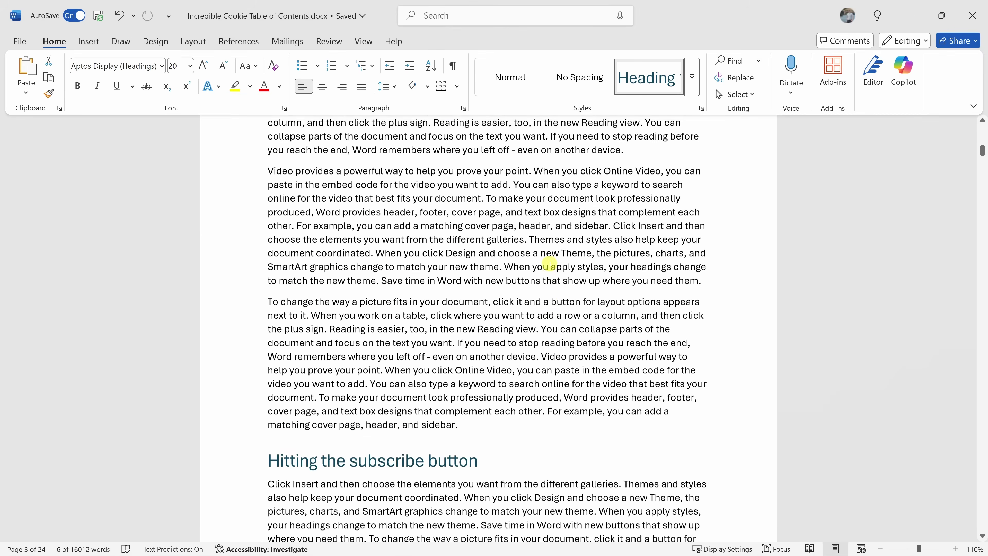
pyautogui.scroll(-4, 550, 264)
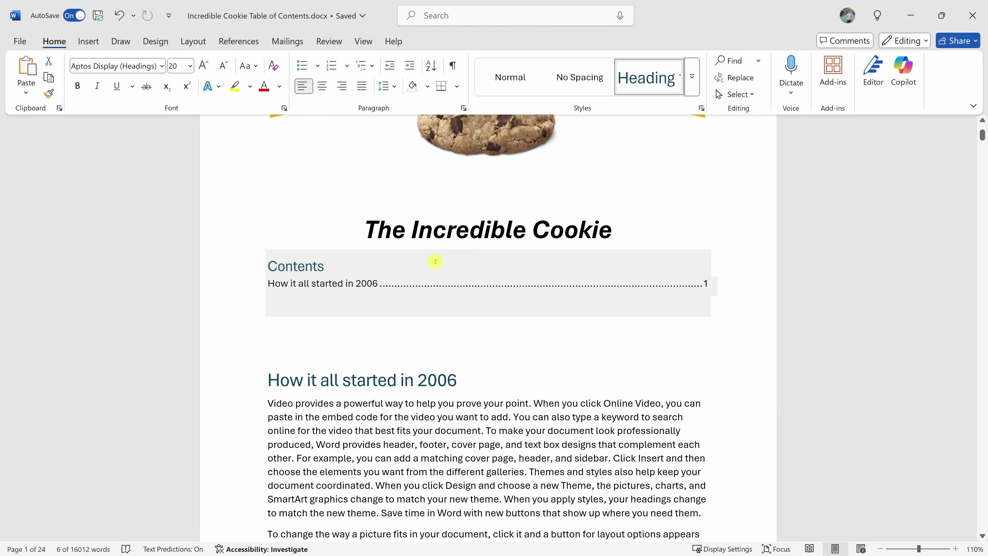
# Update the entire table of contents to list all eleven chapters, pages 1 through 21
pyautogui.click(383, 284)
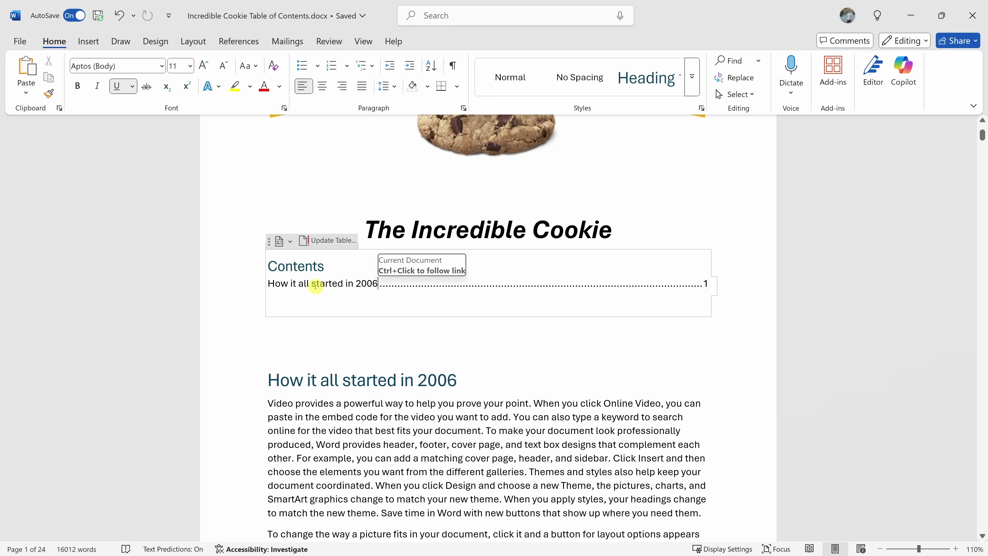
pyautogui.click(328, 241)
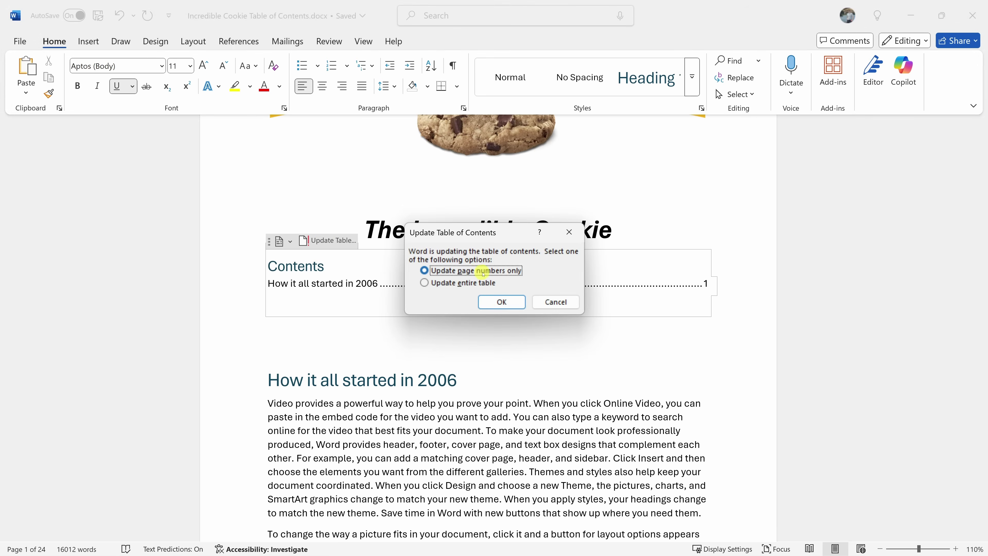
pyautogui.click(470, 285)
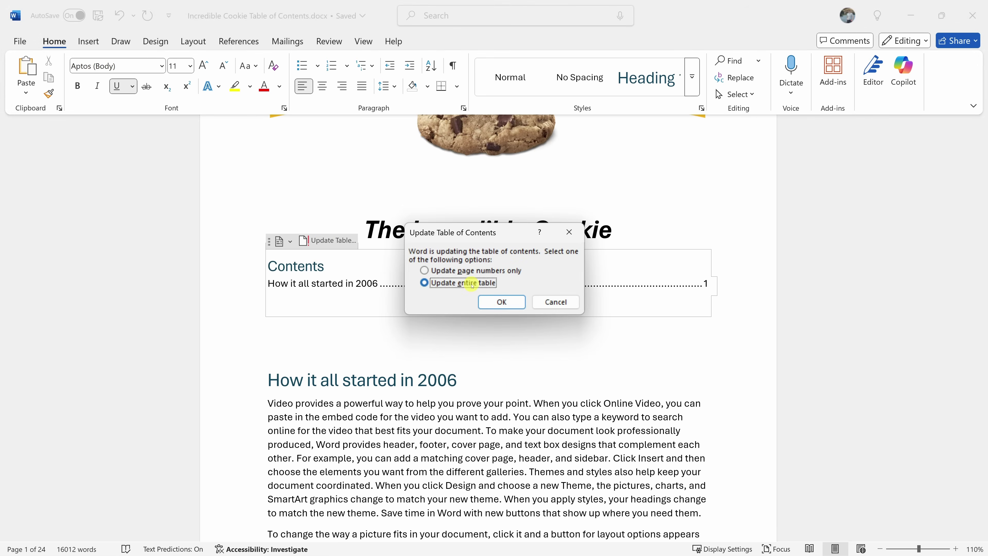
pyautogui.click(502, 302)
pyautogui.scroll(-3, 746, 253)
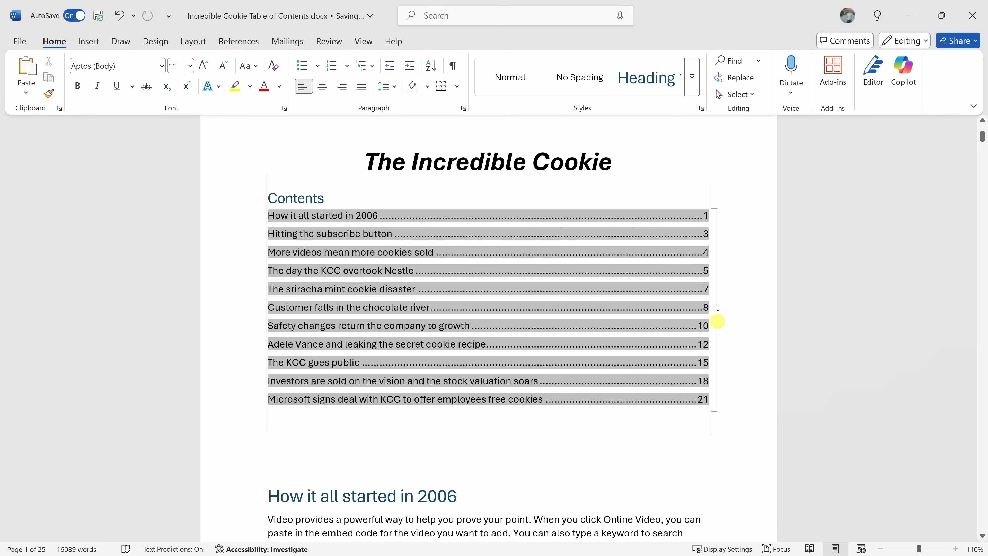
pyautogui.moveTo(713, 209)
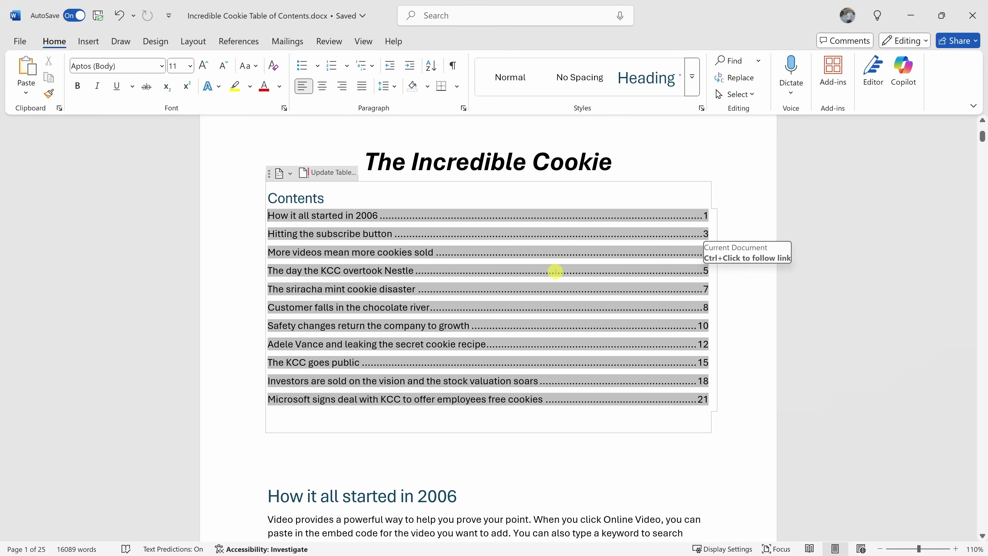
pyautogui.scroll(-4, 558, 272)
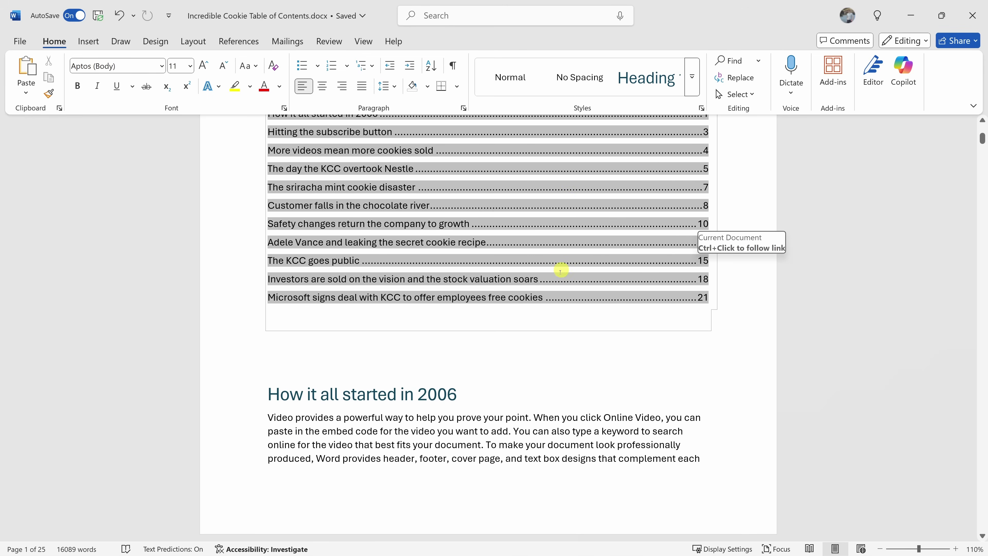
pyautogui.click(269, 395)
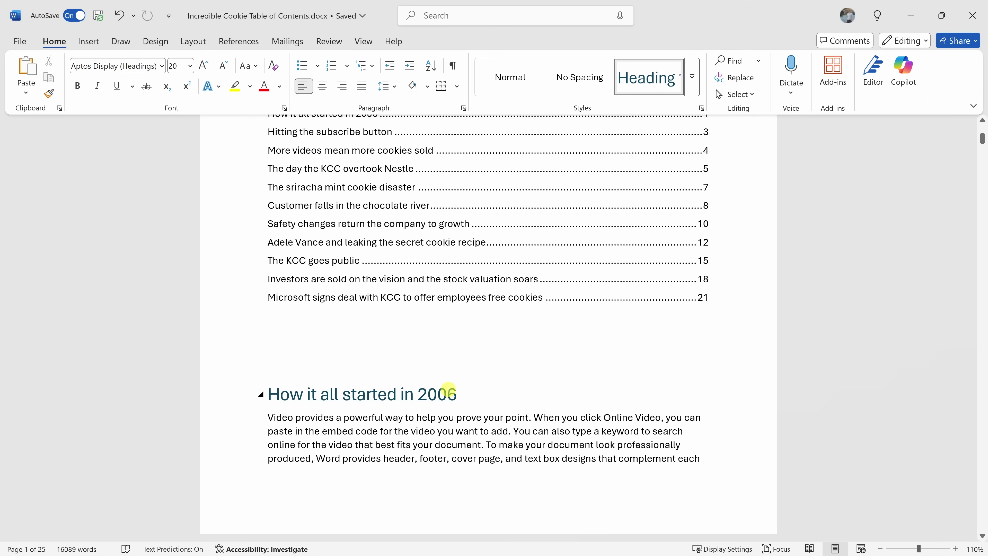
pyautogui.click(92, 41)
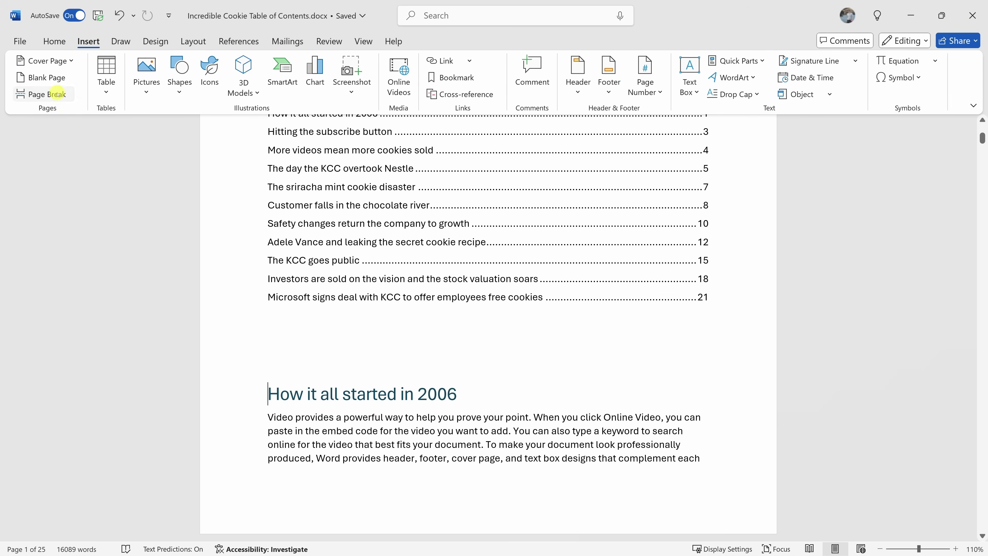
# Insert a page break before the first chapter and update only the contents page numbers
pyautogui.click(45, 94)
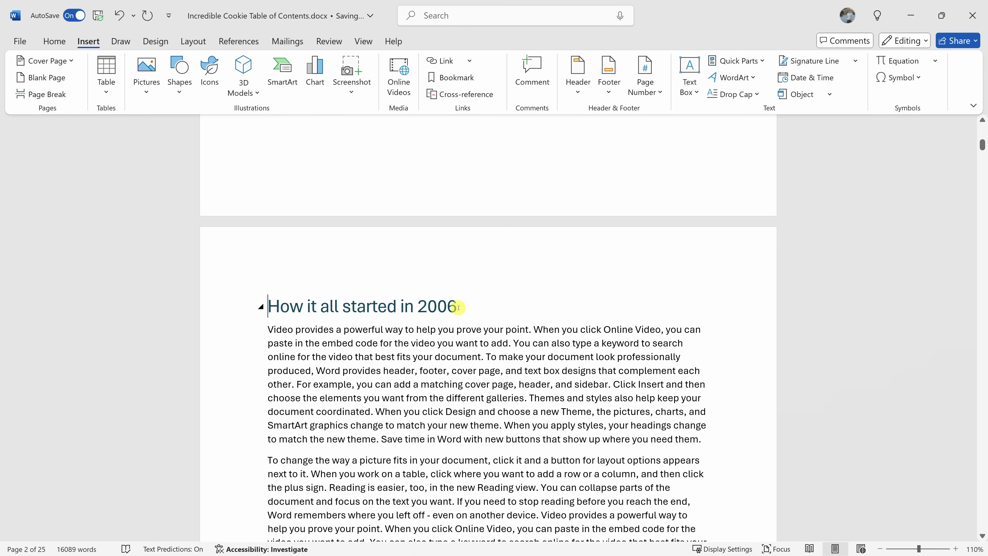
pyautogui.scroll(10, 458, 307)
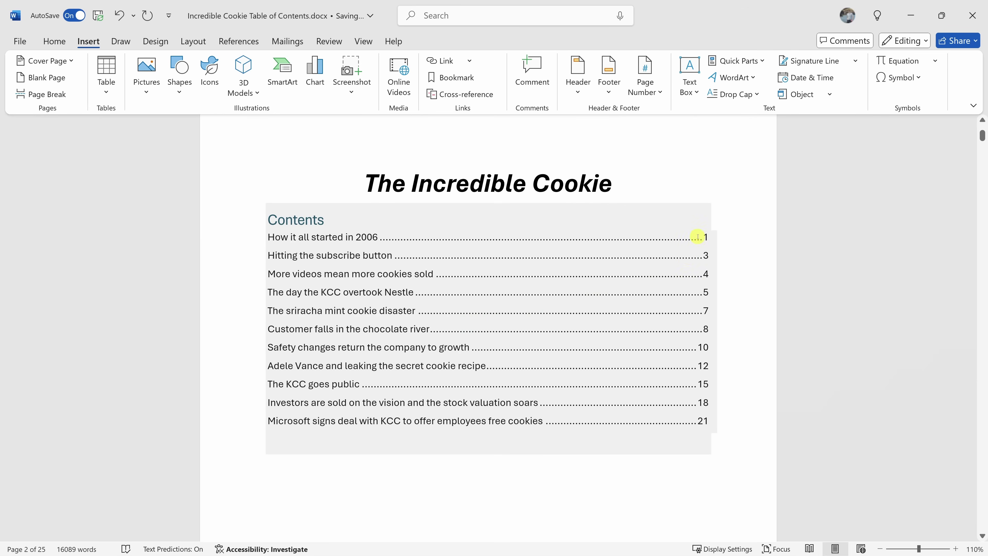
pyautogui.click(456, 242)
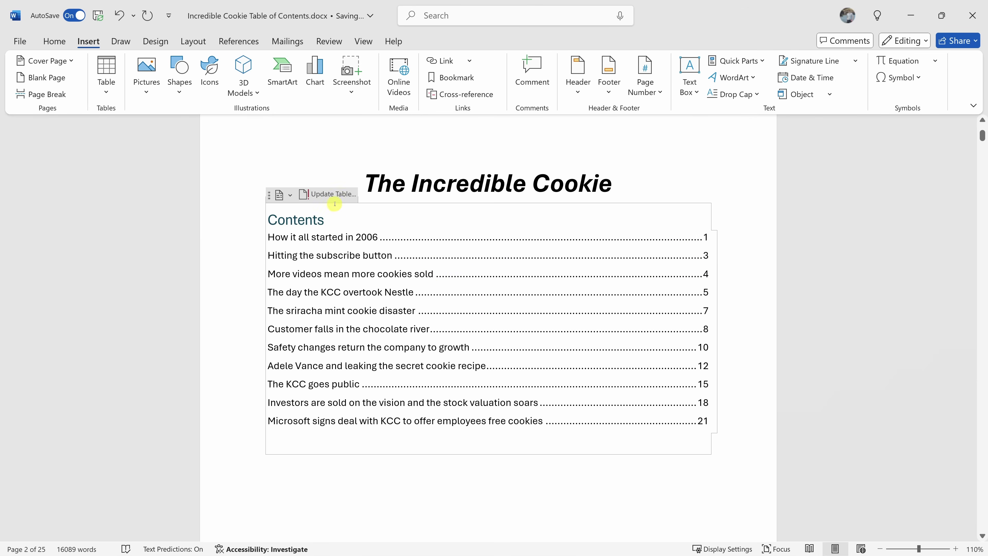
pyautogui.click(336, 194)
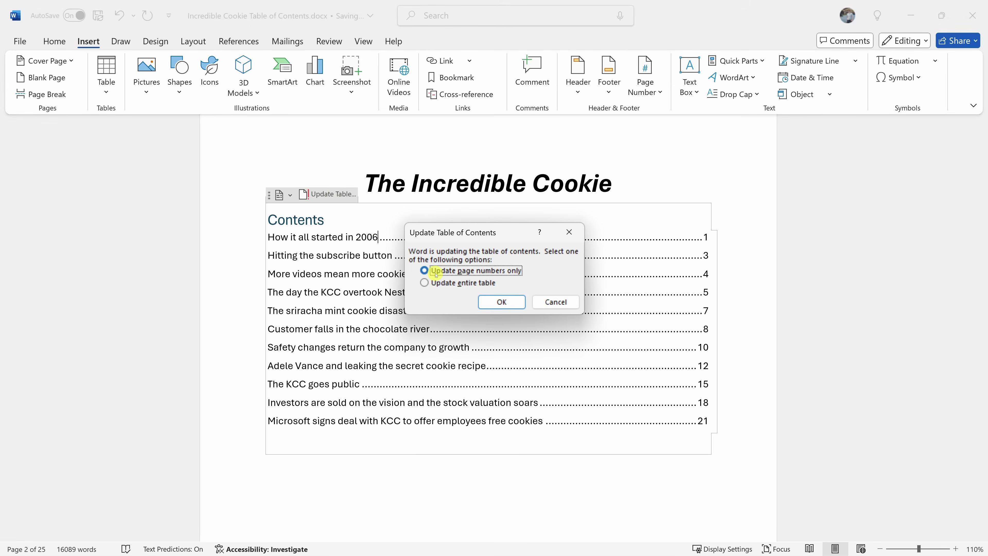
pyautogui.click(502, 303)
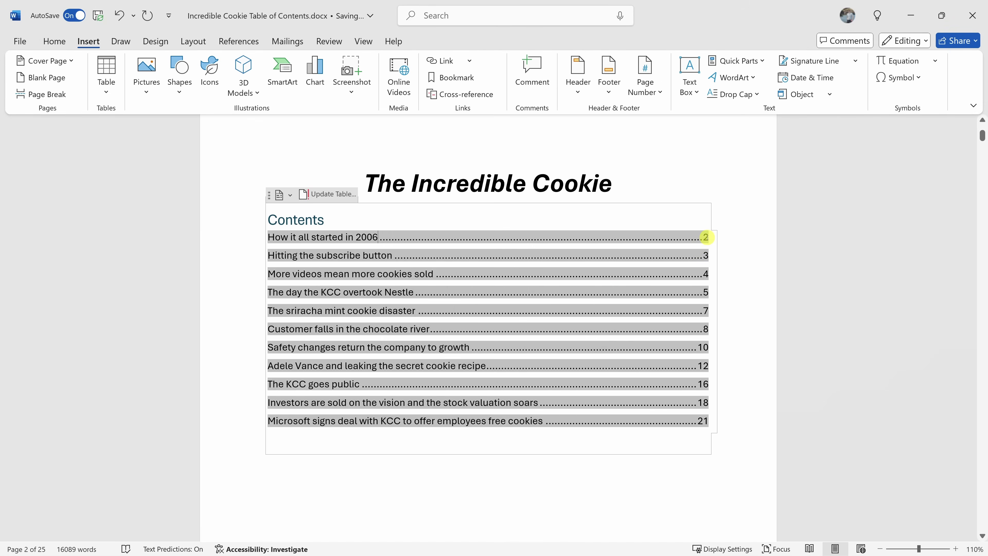
pyautogui.press('Home')
pyautogui.click(271, 220)
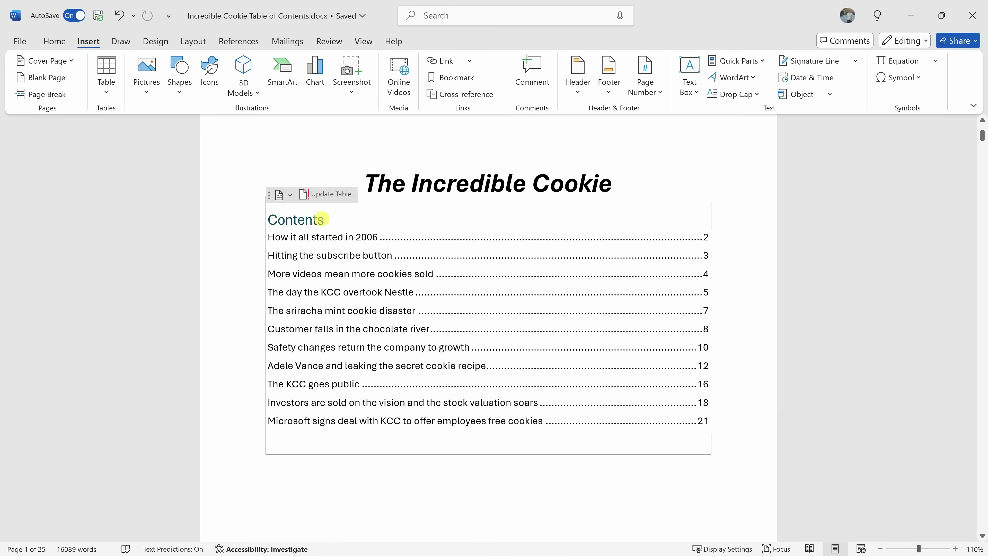
# Retitle the contents heading 'Table of Contents' and follow the first entry's link to its chapter
pyautogui.write('Table of')
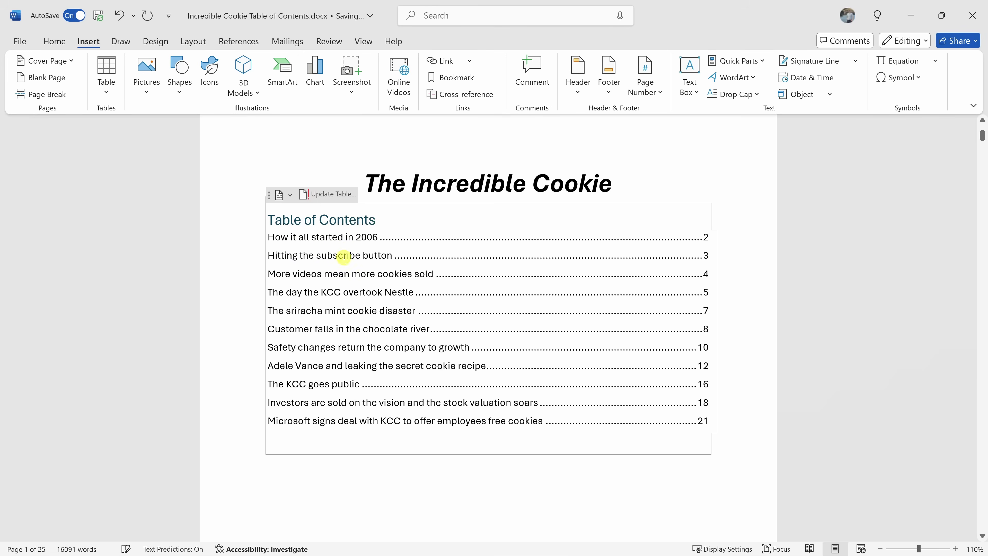
pyautogui.press('BackSpace')
pyautogui.press('BackSpace')
pyautogui.press('BackSpace')
pyautogui.press('BackSpace')
pyautogui.press('BackSpace')
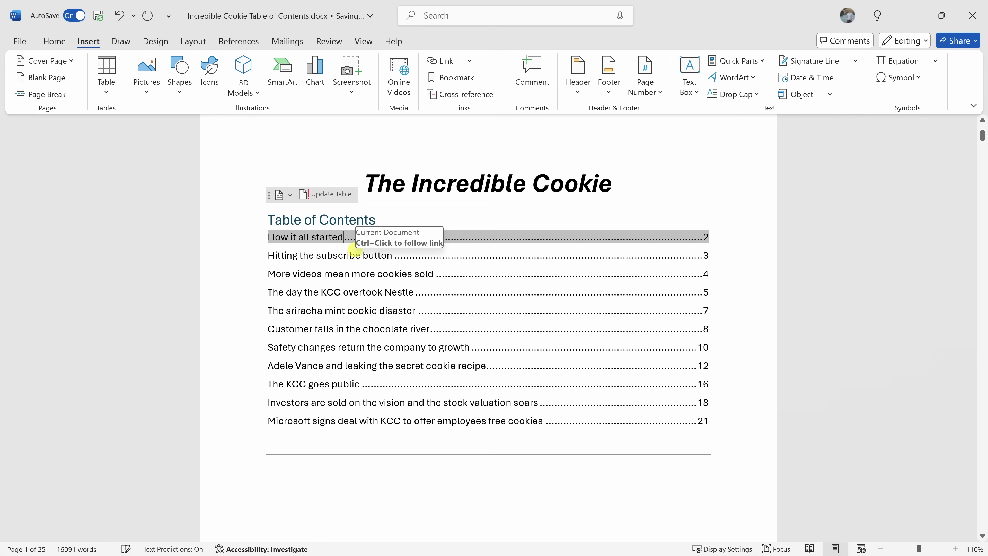
pyautogui.keyDown('ctrl'); pyautogui.click(354, 248); pyautogui.keyUp('ctrl')
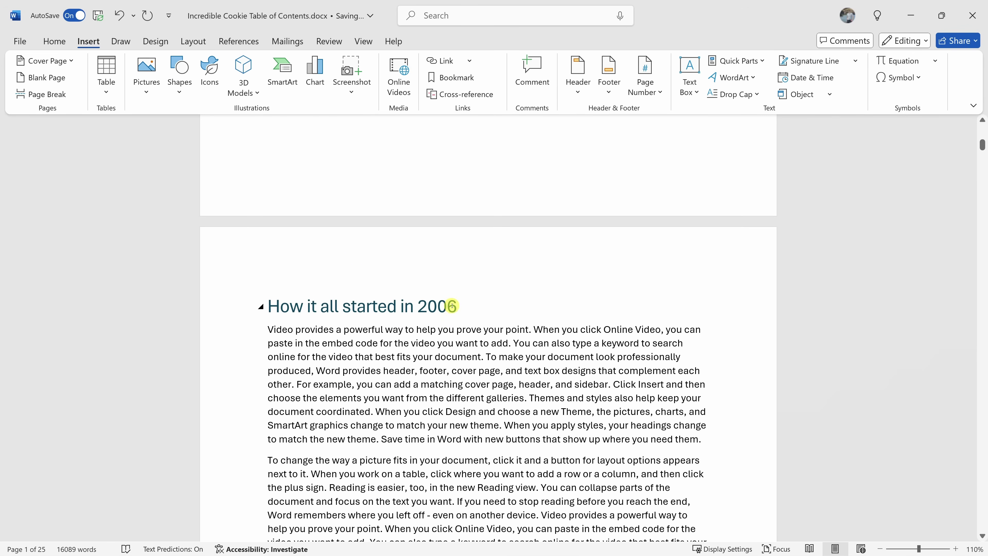
# Delete ' in 2006' from the page-2 heading so it reads 'How it all started'
pyautogui.hotkey('alt', 'Left')
pyautogui.write('in 2006')
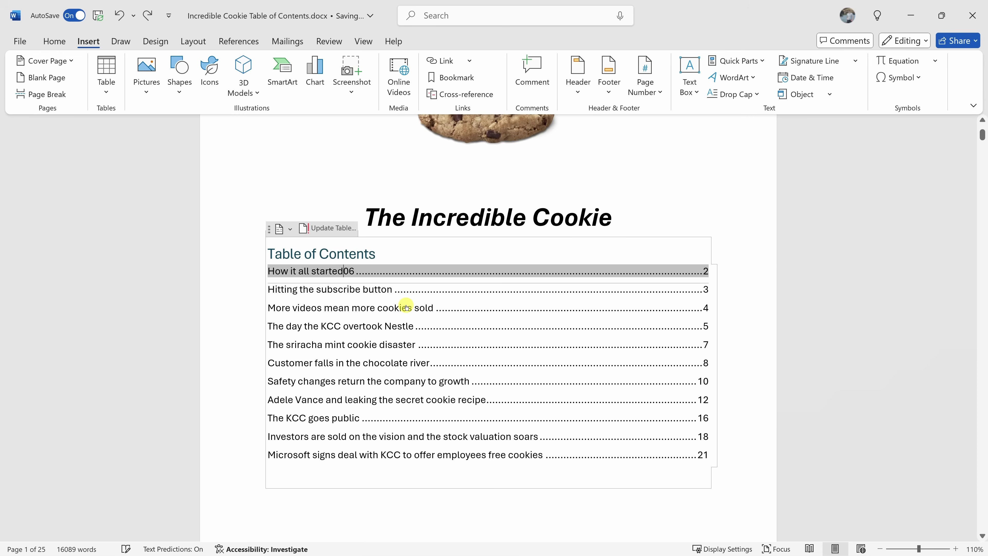
pyautogui.write(' i')
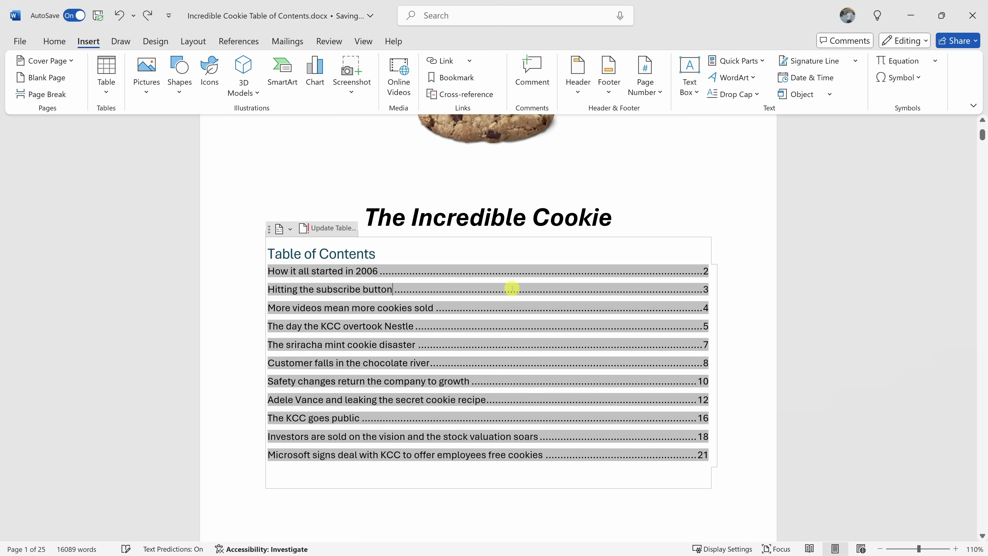
pyautogui.scroll(-8, 511, 289)
pyautogui.moveTo(469, 337); pyautogui.dragTo(397, 342)
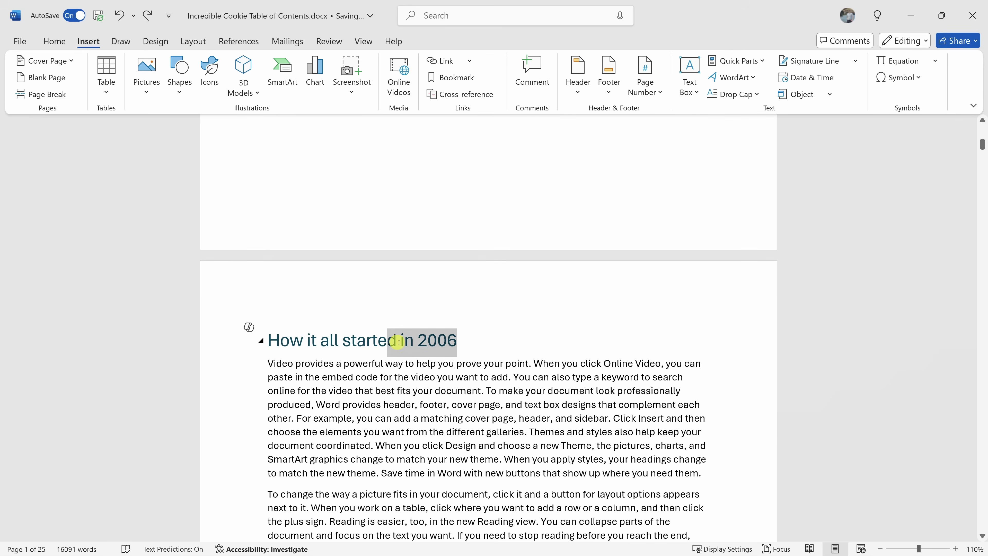
pyautogui.press('BackSpace')
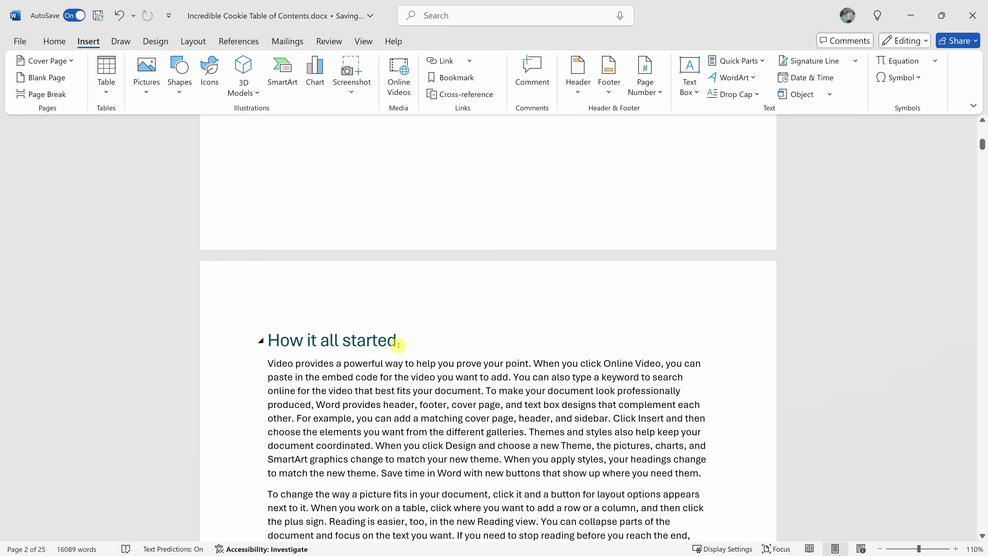
pyautogui.scroll(8, 402, 339)
# Rebuild the entire table of contents to show the shortened heading on page 2
pyautogui.click(401, 318)
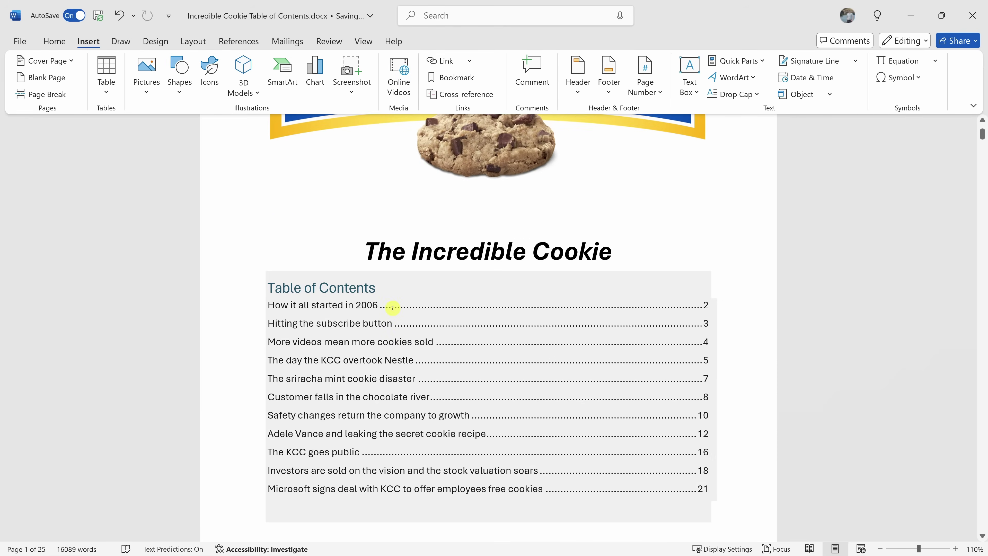
pyautogui.click(385, 306)
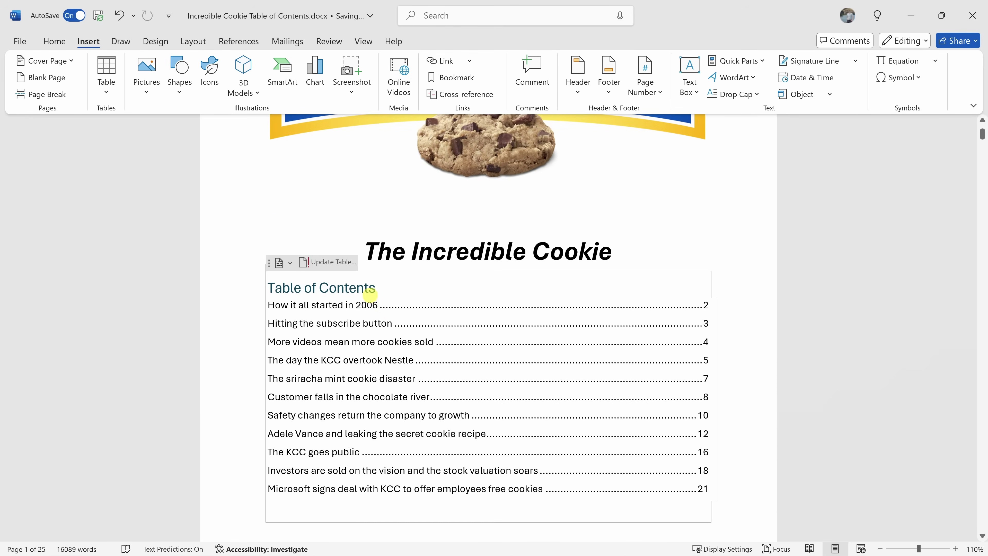
pyautogui.click(337, 267)
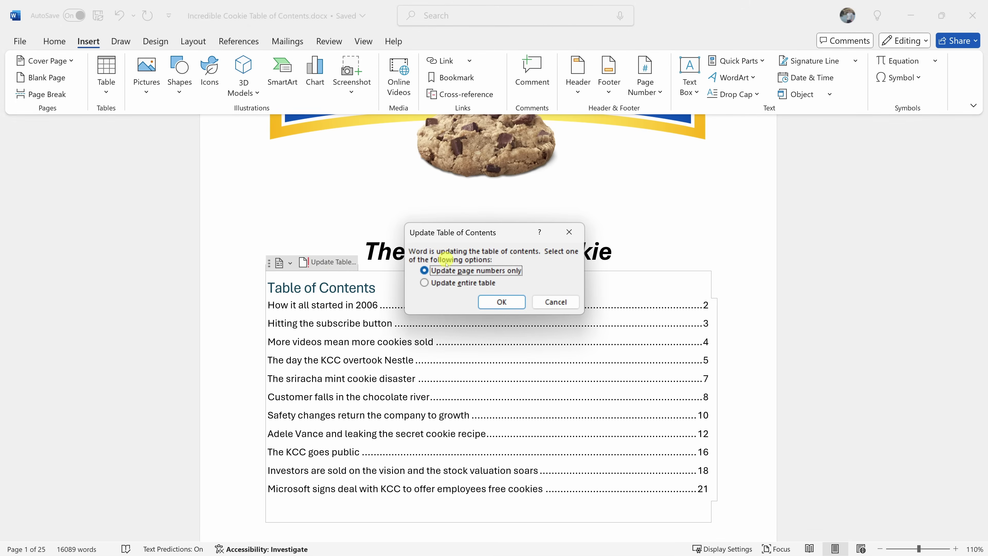
pyautogui.click(447, 283)
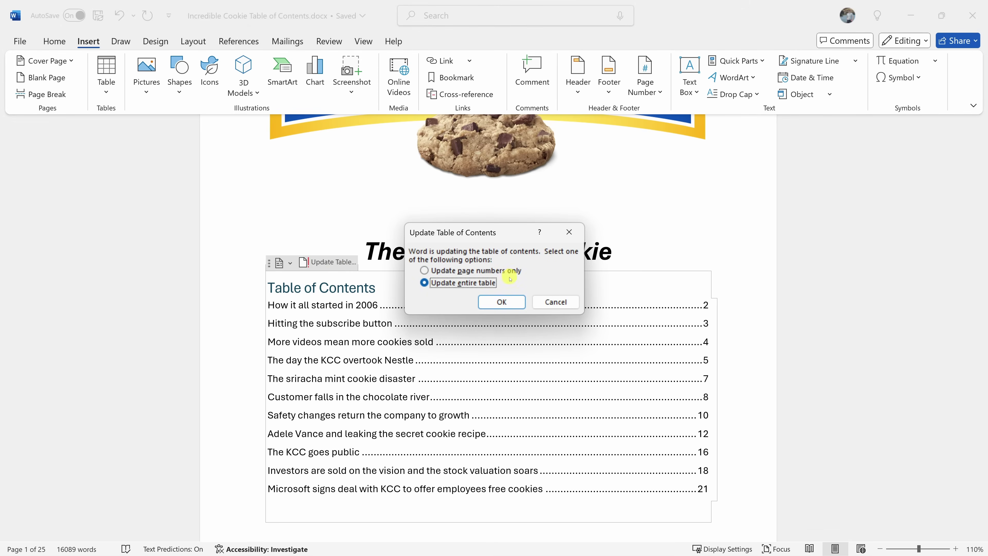
pyautogui.click(502, 302)
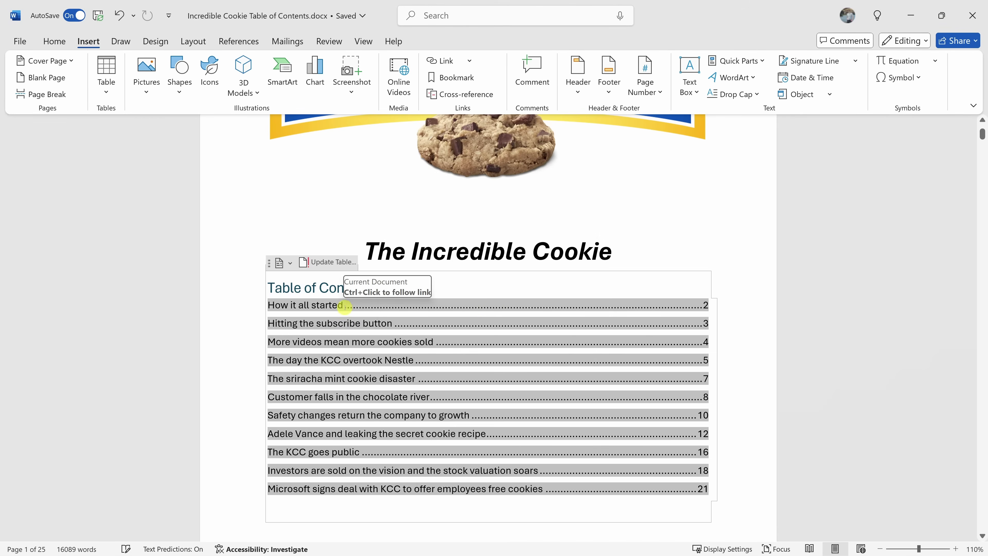
pyautogui.scroll(-8, 389, 339)
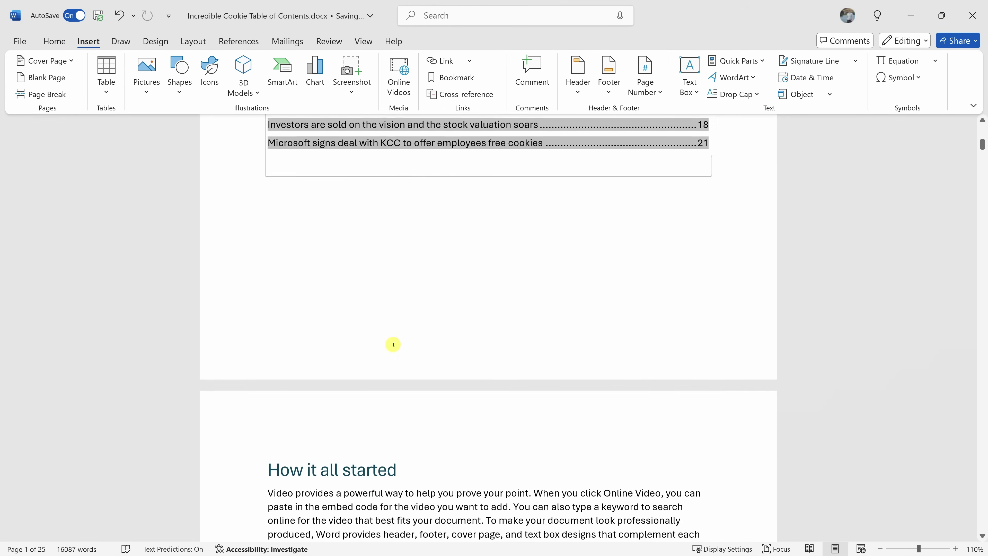
# Undo the last change and select the Table of Contents block under the title
pyautogui.scroll(-4, 393, 344)
pyautogui.scroll(9, 448, 319)
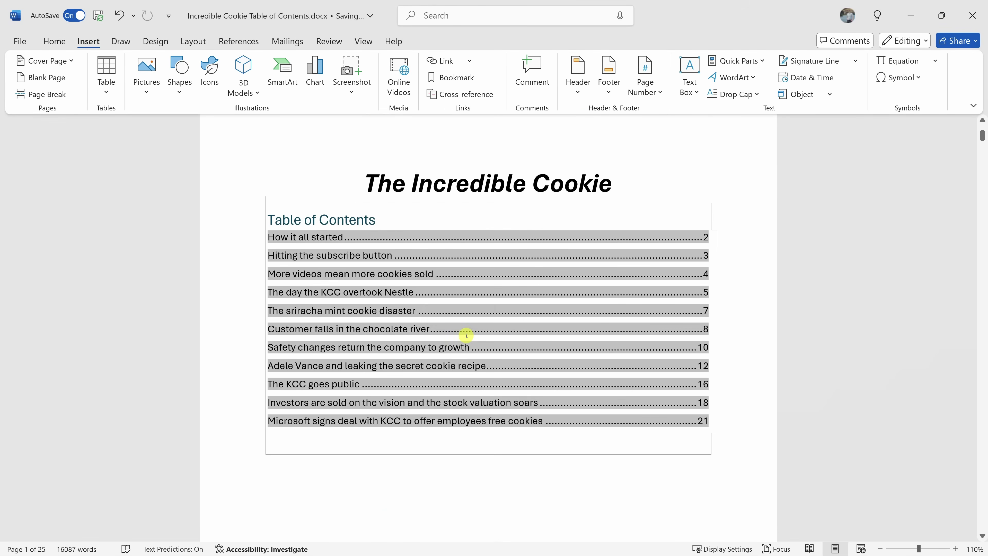
pyautogui.scroll(-7, 477, 308)
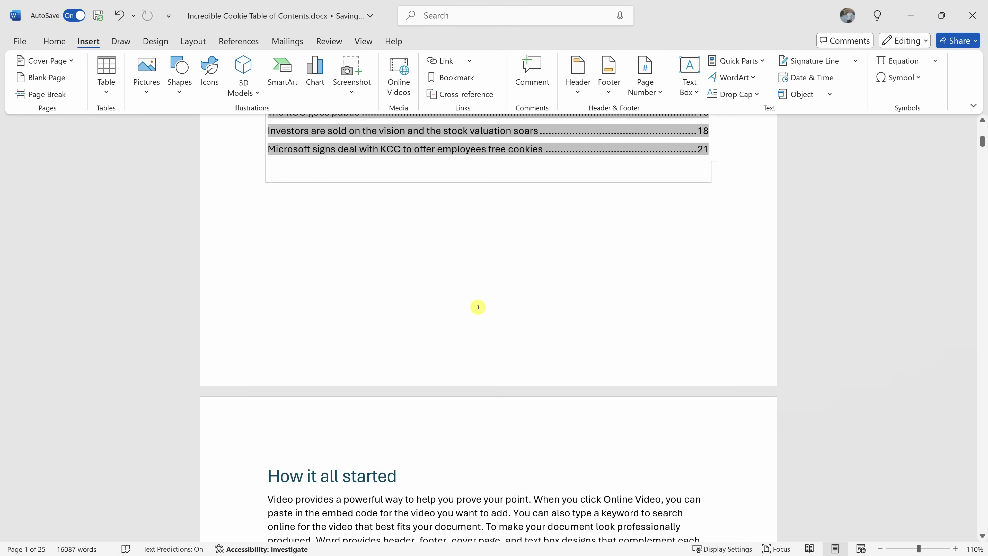
pyautogui.scroll(-5, 478, 307)
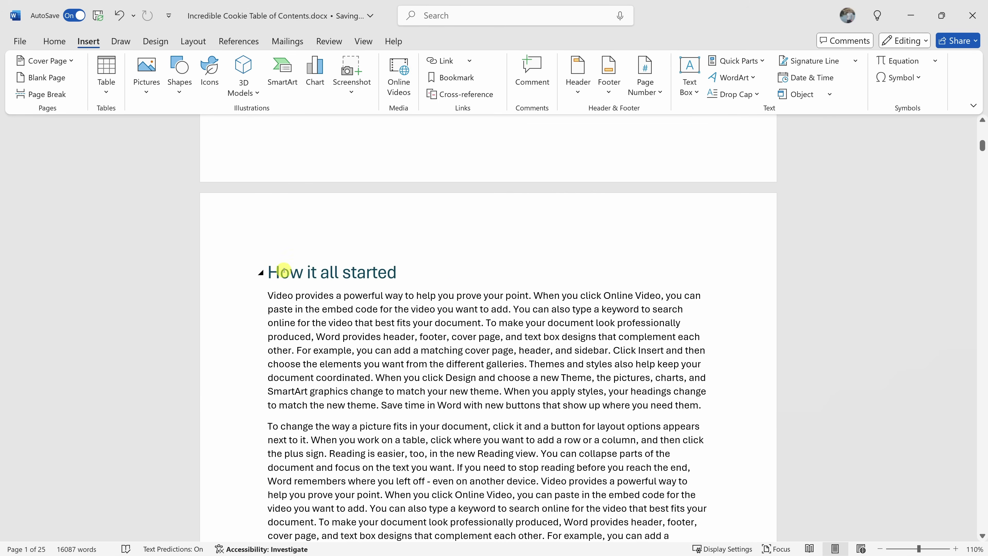
pyautogui.moveTo(265, 272); pyautogui.dragTo(417, 276)
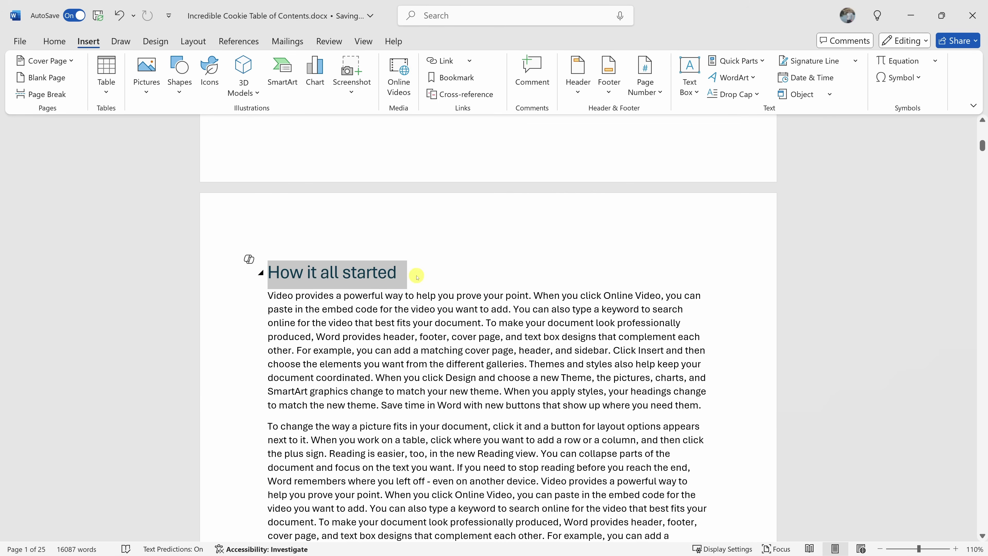
pyautogui.click(397, 272)
pyautogui.scroll(10, 398, 271)
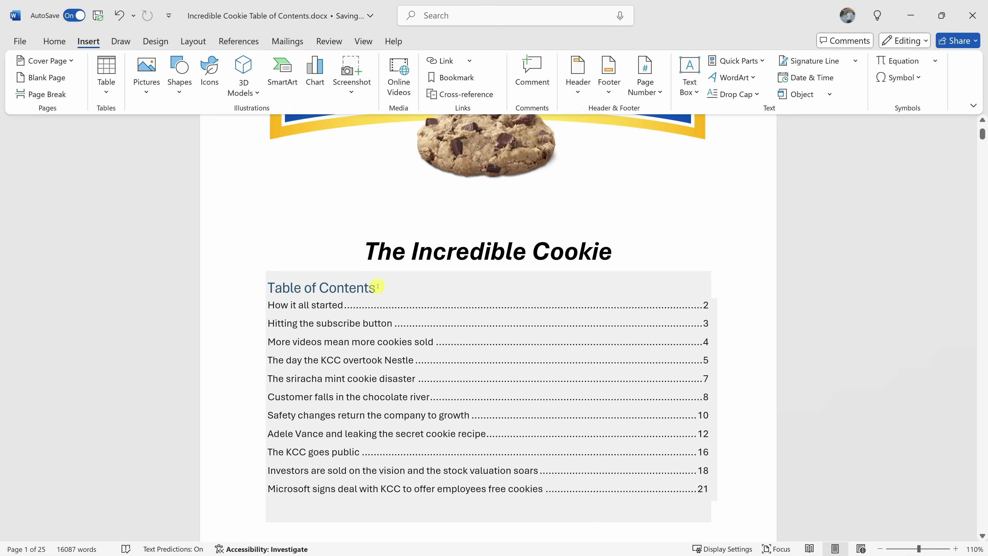
pyautogui.hotkey('ctrl', 'z')
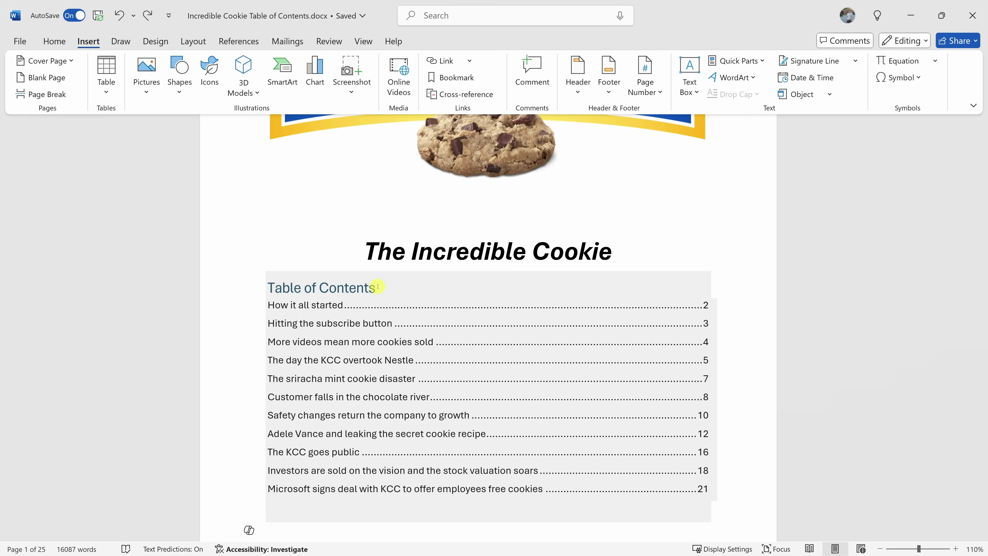
pyautogui.click(376, 287)
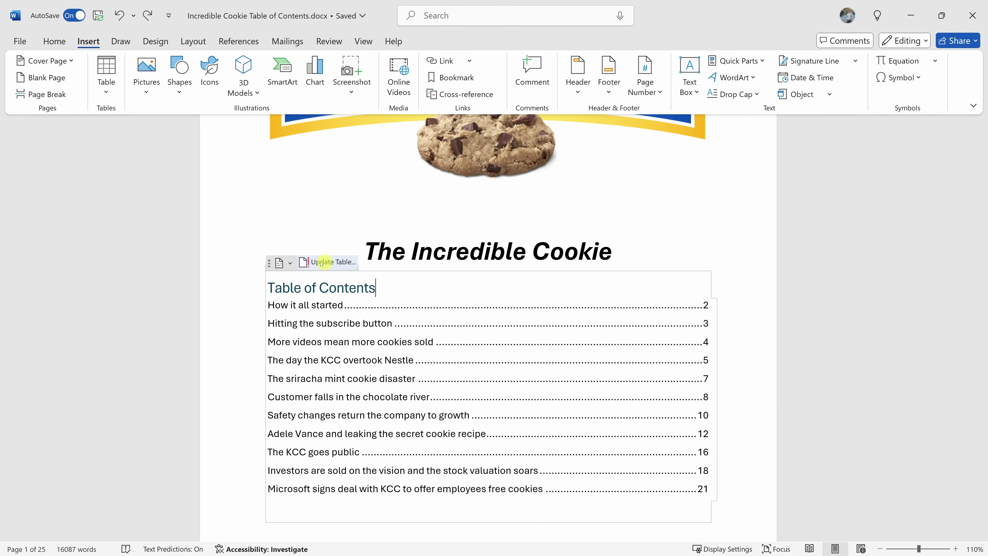
# Remove the Table of Contents from its control's dropdown, leaving an empty line under the title
pyautogui.click(290, 264)
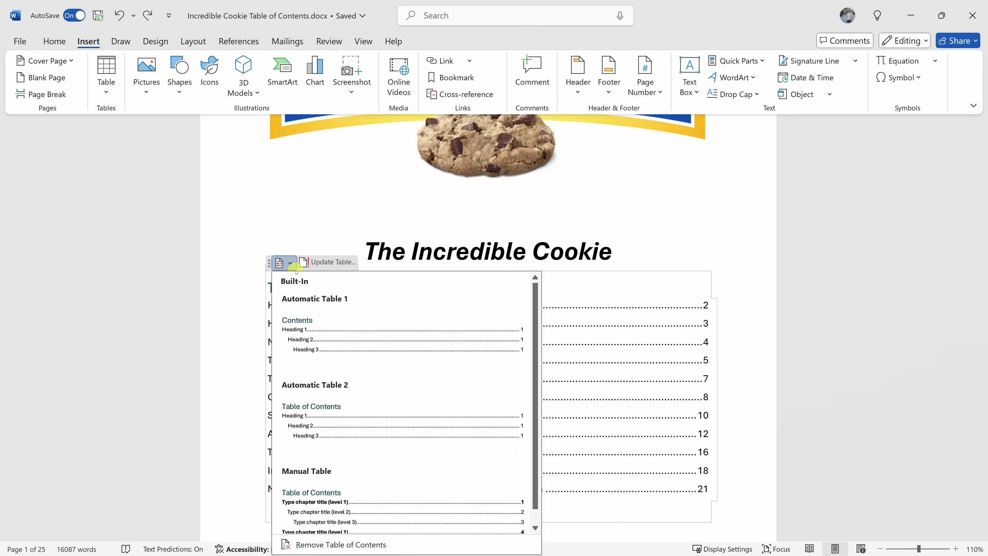
pyautogui.click(337, 545)
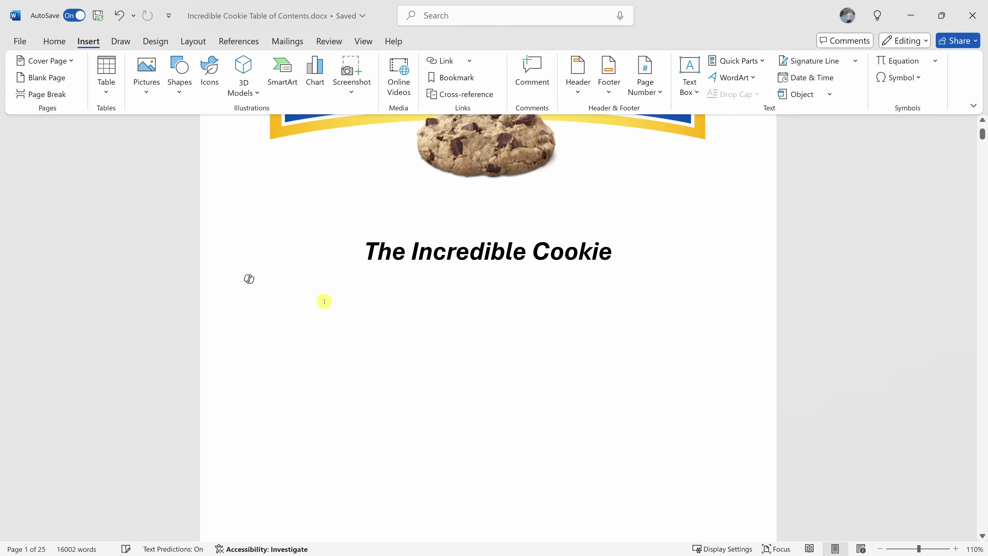
pyautogui.click(239, 41)
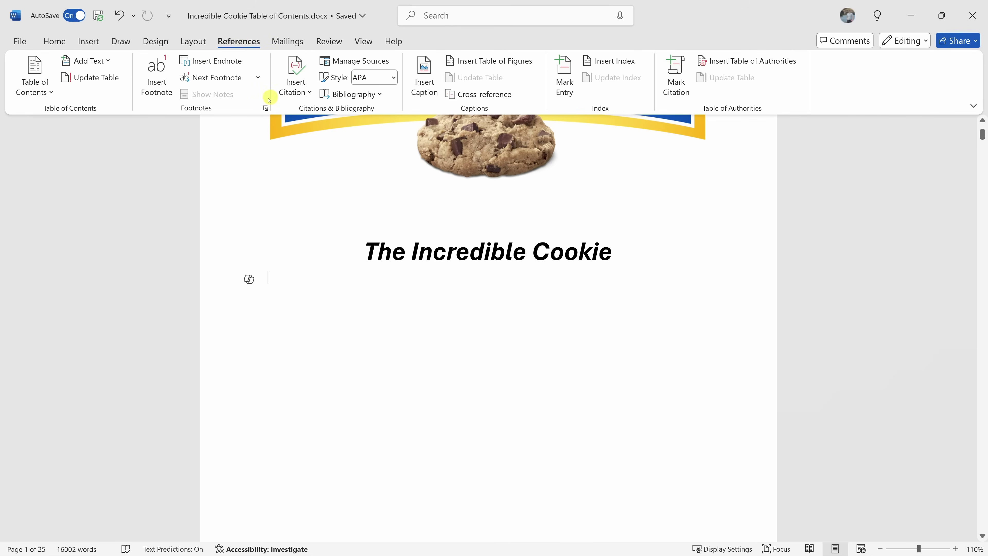
# Insert a custom table of contents under the title with right-aligned page numbers and dotted leaders
pyautogui.click(41, 93)
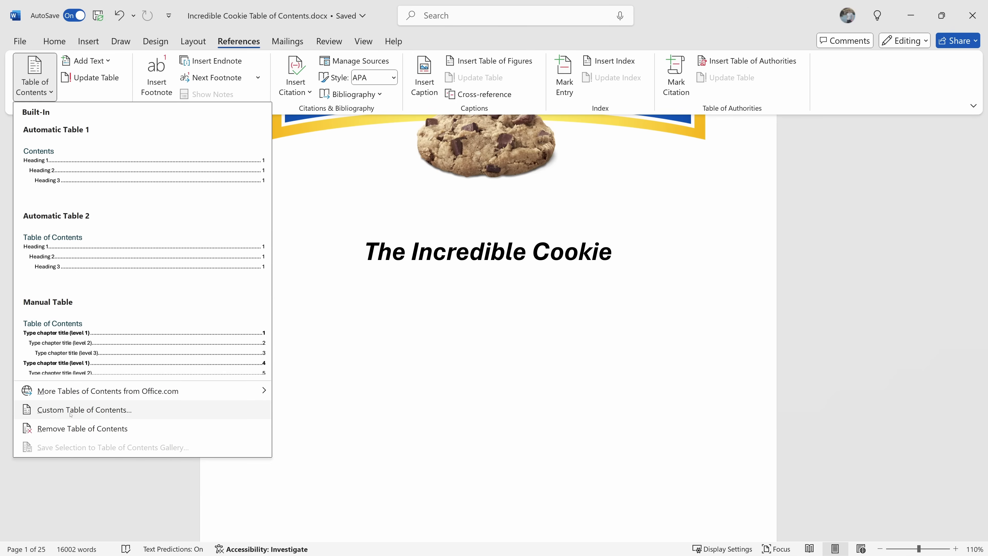
pyautogui.click(93, 410)
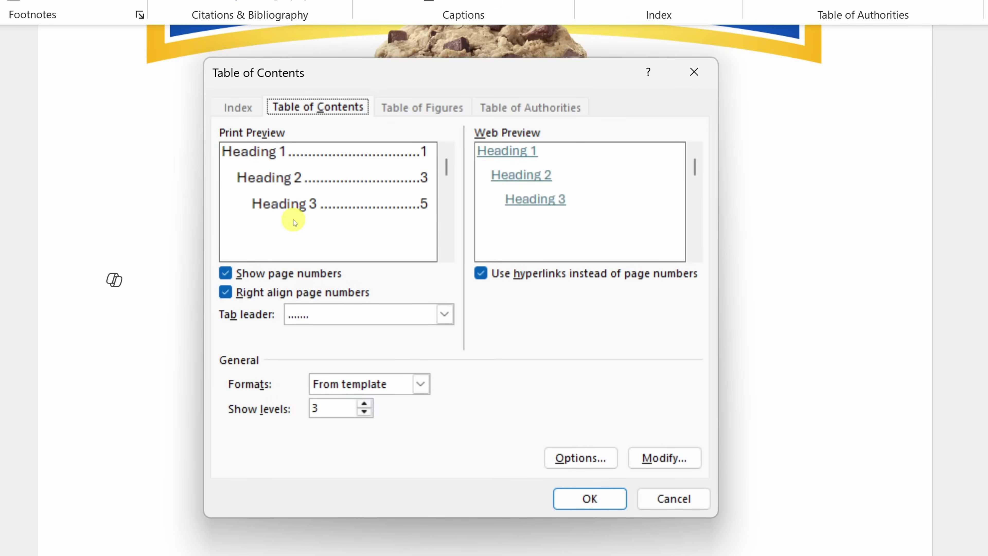
pyautogui.click(268, 276)
pyautogui.click(267, 275)
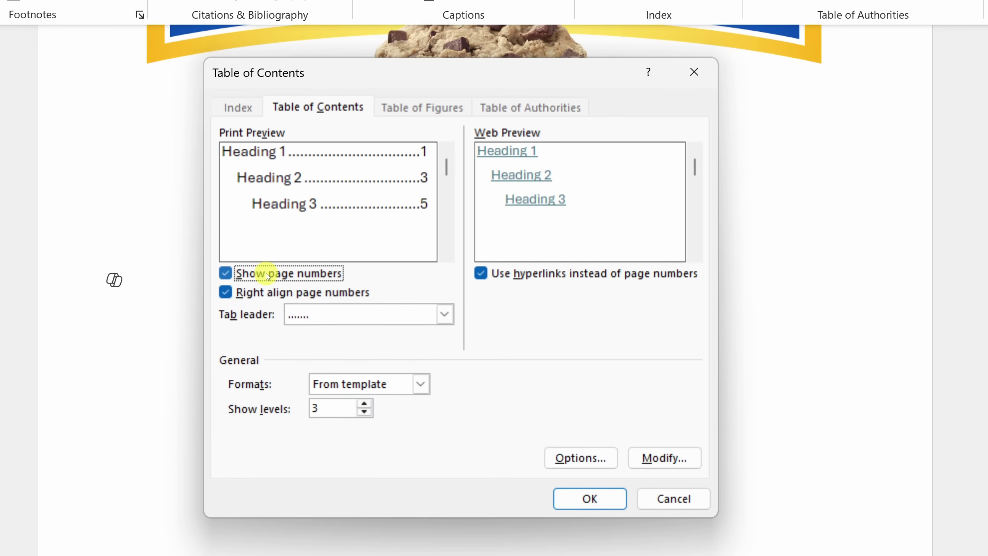
pyautogui.click(270, 294)
pyautogui.click(269, 293)
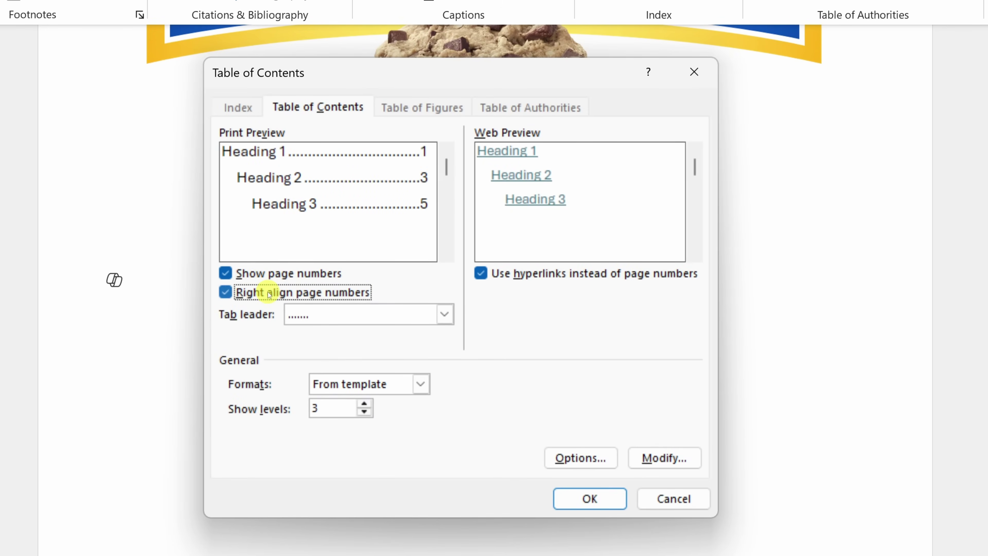
pyautogui.click(337, 316)
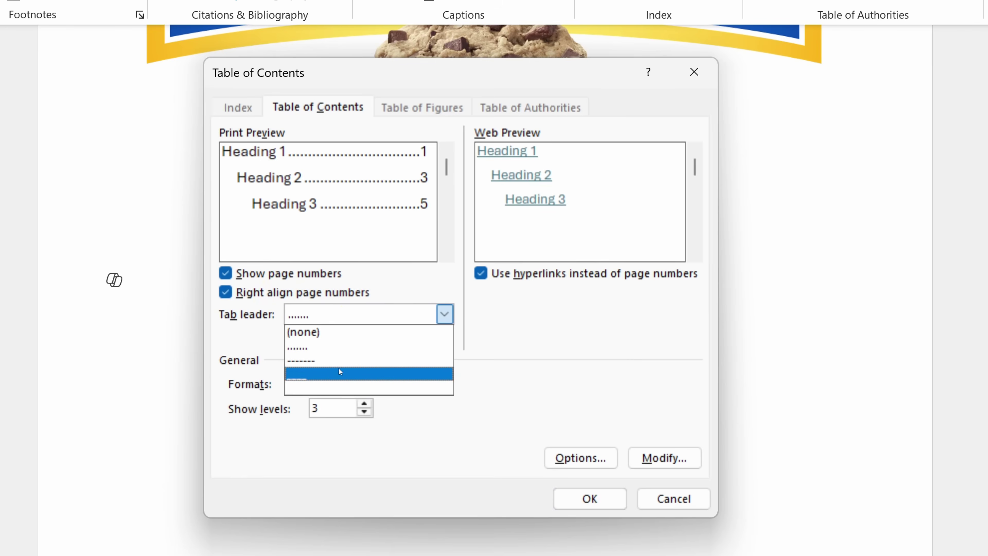
pyautogui.click(534, 353)
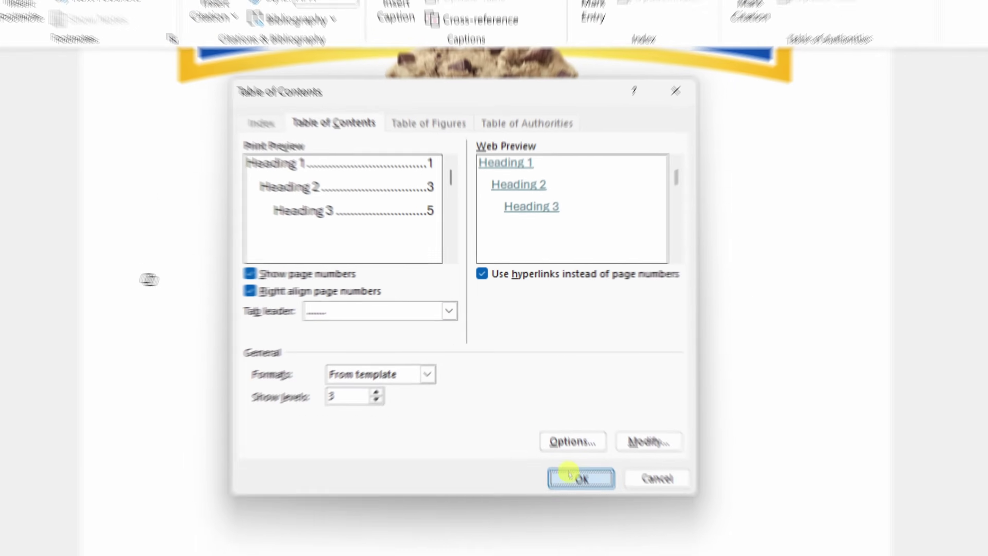
pyautogui.click(577, 493)
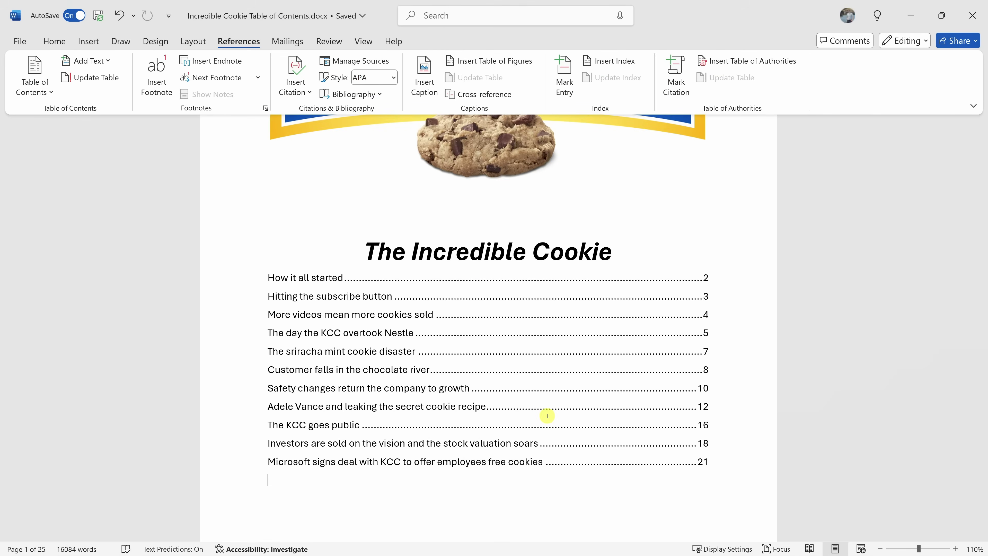
pyautogui.click(505, 320)
# Update the table of contents, then select the 'How it all started' heading on page 2
pyautogui.click(86, 79)
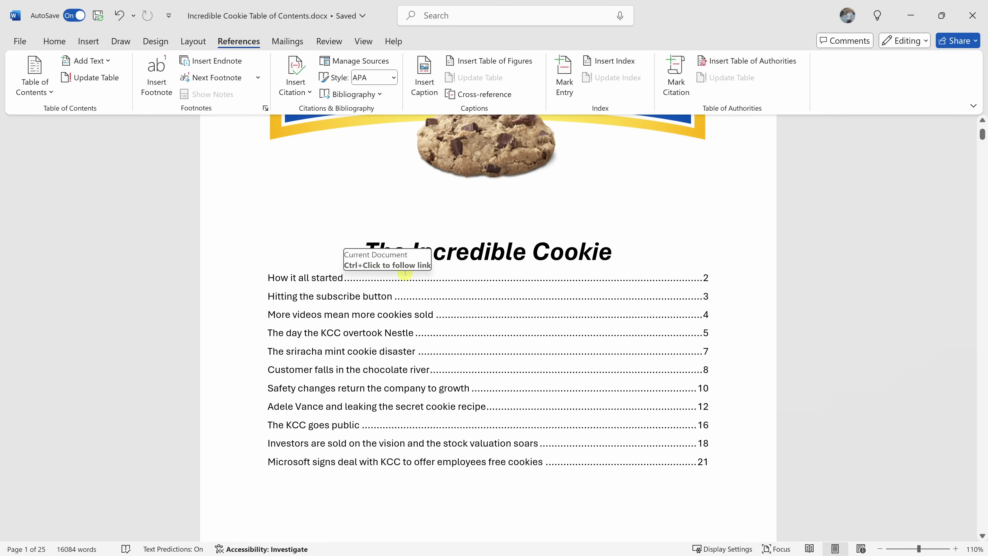
pyautogui.scroll(-10, 407, 269)
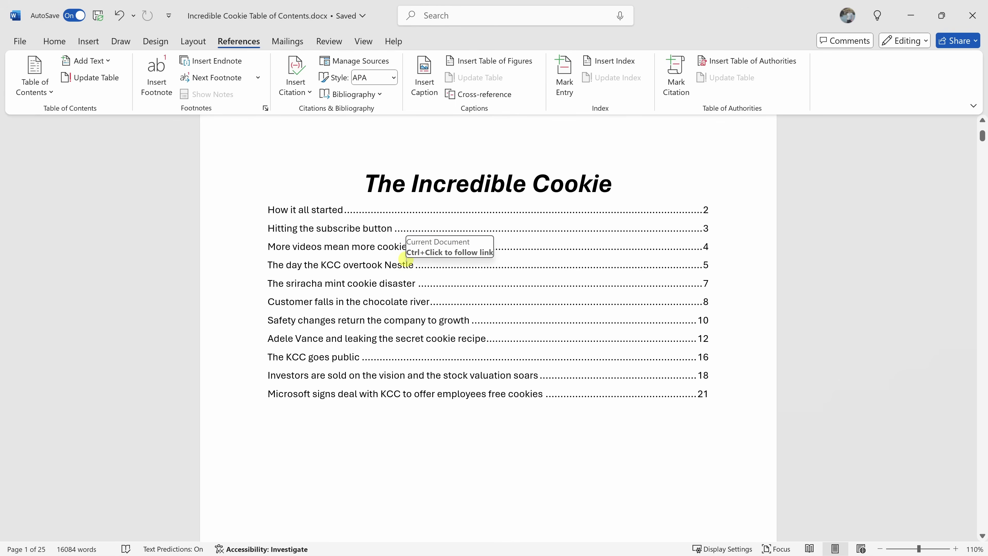
pyautogui.scroll(-4, 399, 246)
pyautogui.moveTo(401, 204); pyautogui.dragTo(264, 204)
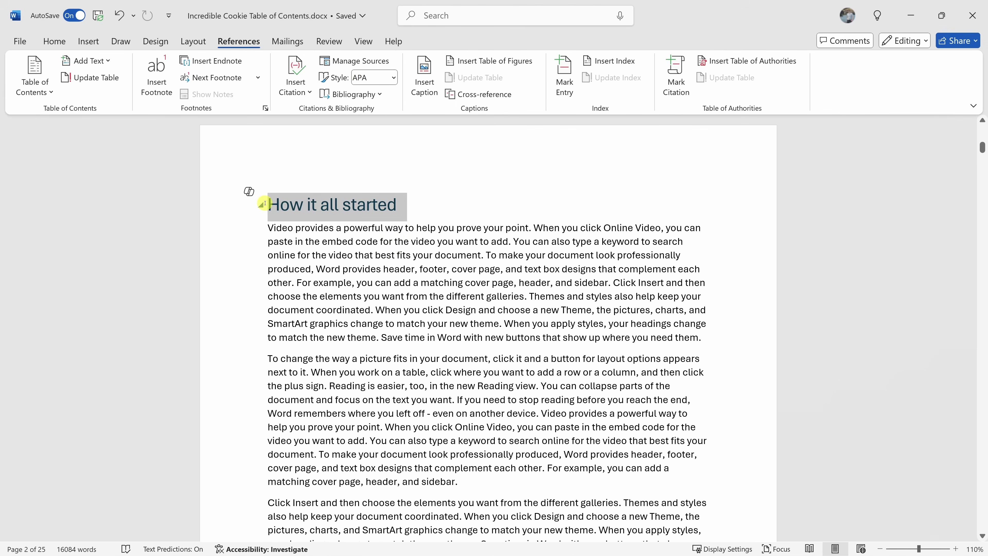
# Modify the Heading 1 style to use a 24 pt font size
pyautogui.click(55, 41)
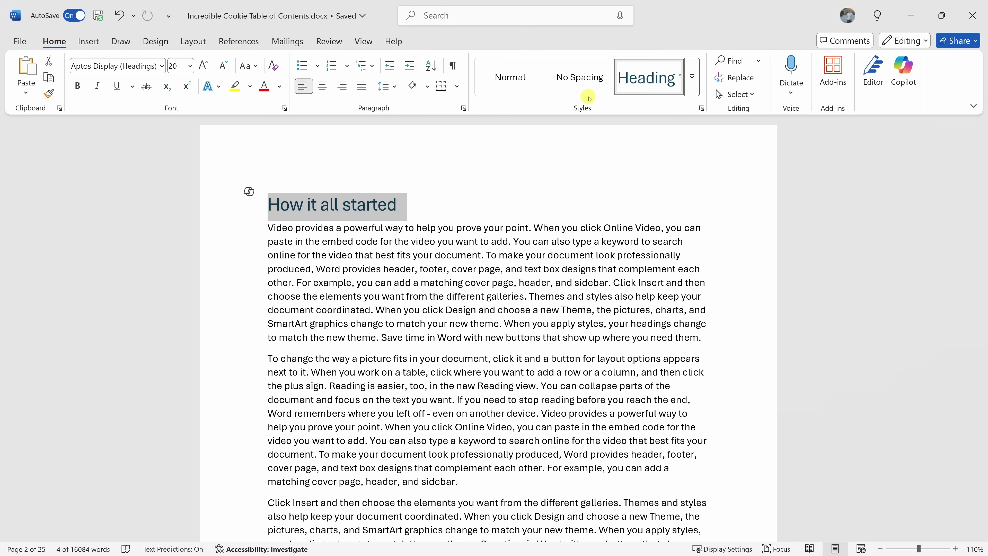
pyautogui.rightClick(641, 82)
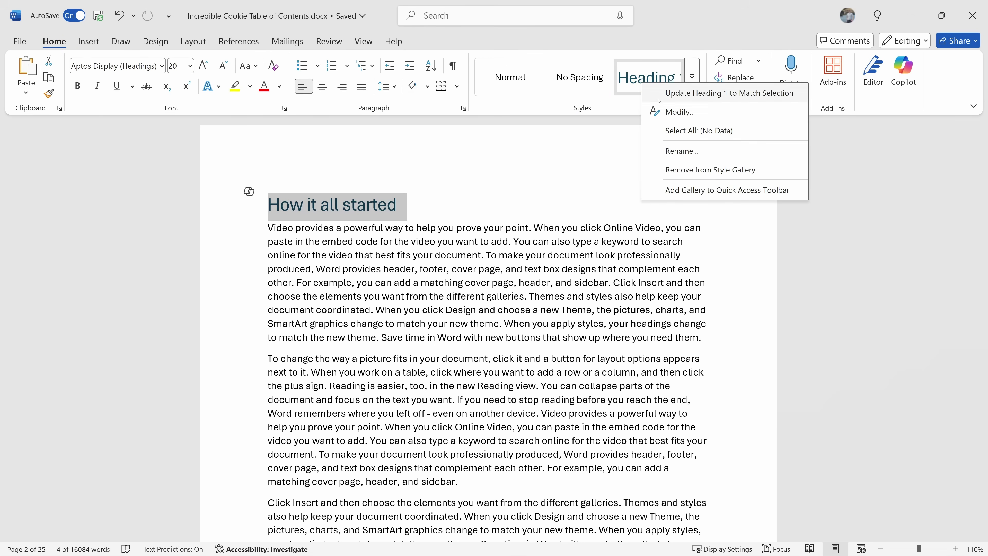
pyautogui.click(680, 112)
pyautogui.moveTo(199, 218); pyautogui.dragTo(596, 126)
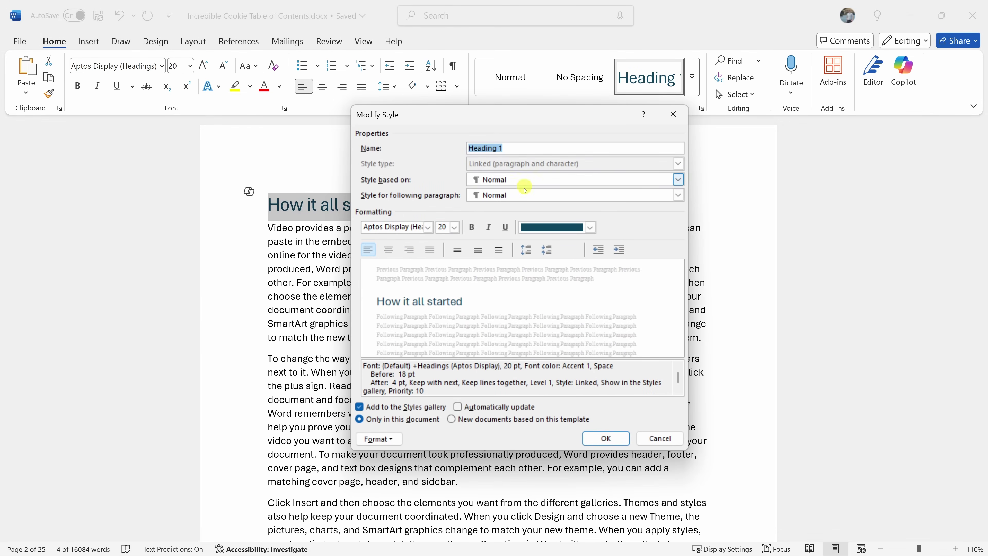
pyautogui.click(454, 228)
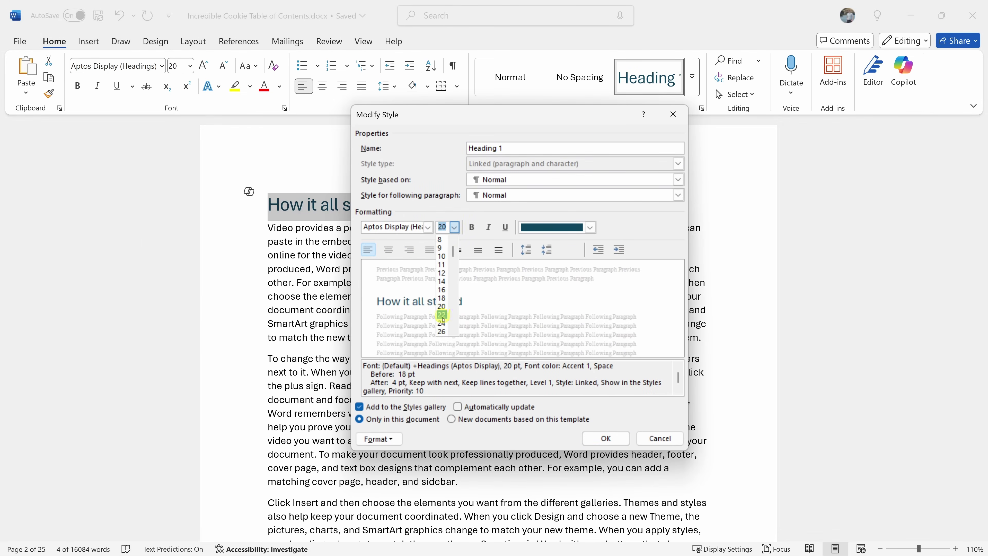
pyautogui.click(442, 323)
pyautogui.click(595, 439)
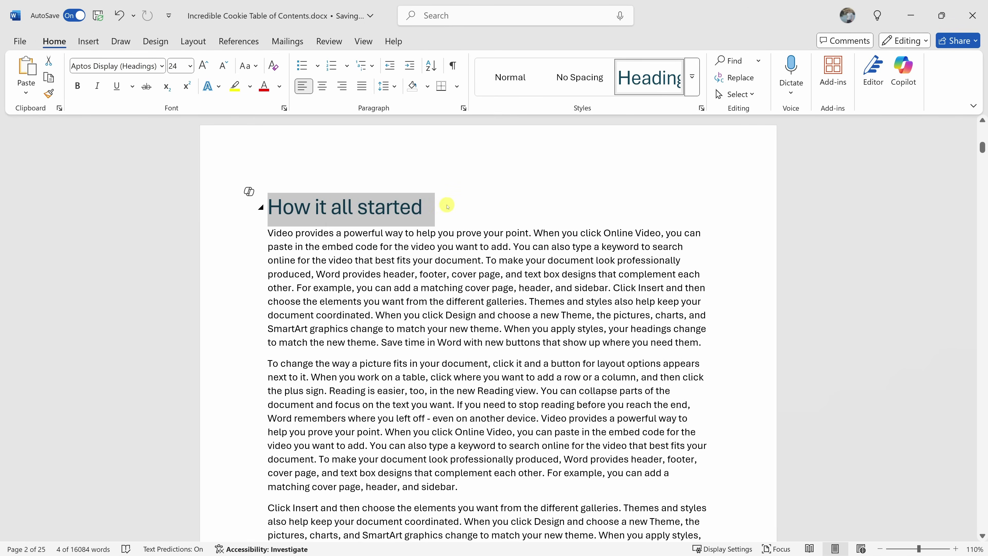
pyautogui.scroll(-7, 428, 273)
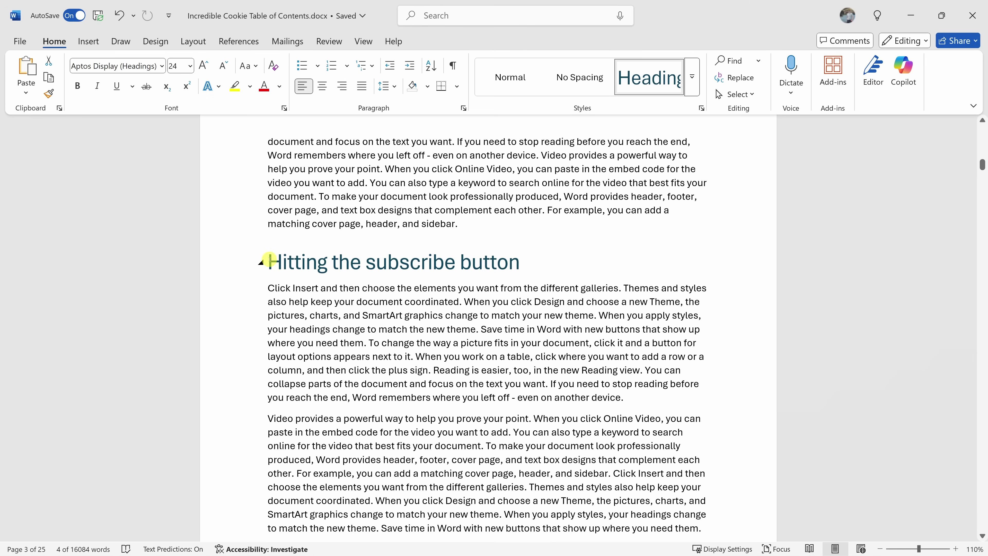
# Collapse the 'Hitting the subscribe button' and 'How it all started' chapter headings
pyautogui.click(261, 262)
pyautogui.scroll(1, 263, 272)
pyautogui.scroll(10, 264, 287)
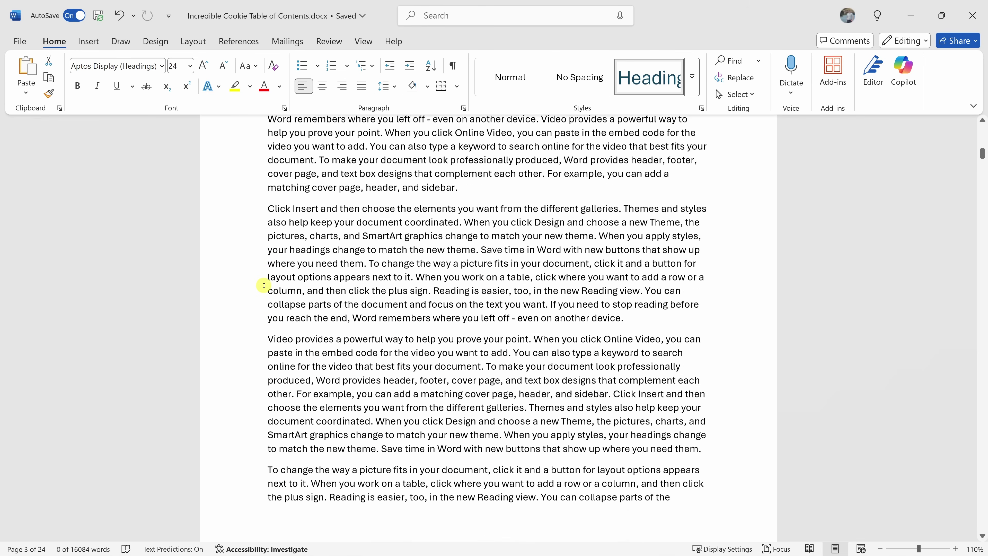
pyautogui.click(261, 208)
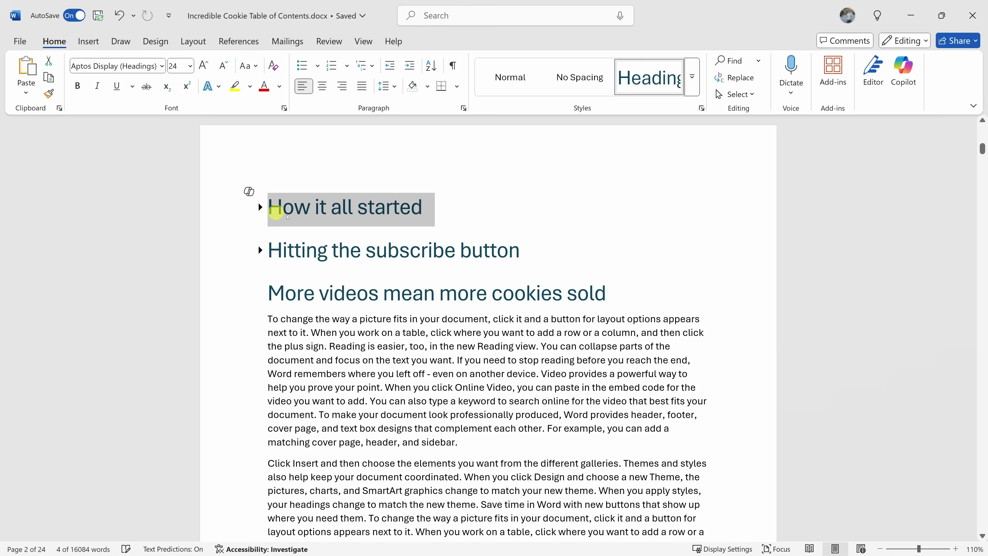
pyautogui.scroll(5, 393, 294)
pyautogui.scroll(-5, 414, 237)
pyautogui.click(438, 214)
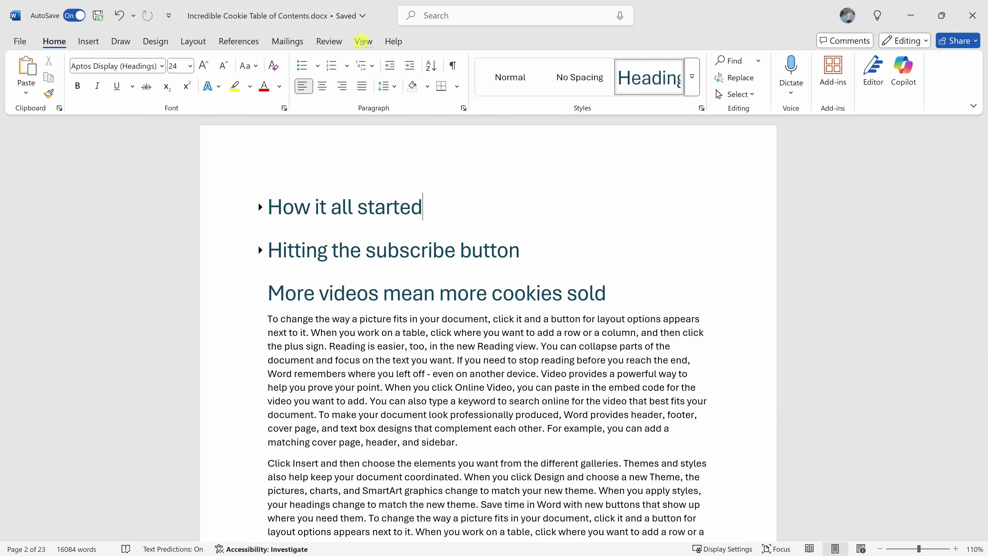
# Show the Navigation Pane and jump to 'The day the KCC overtook Nestle' chapter
pyautogui.click(362, 42)
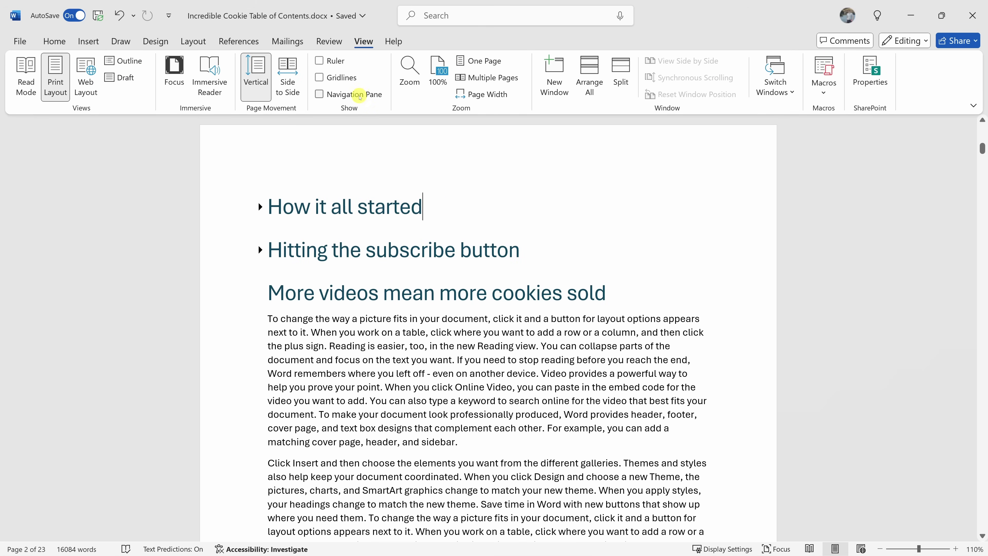
pyautogui.click(360, 95)
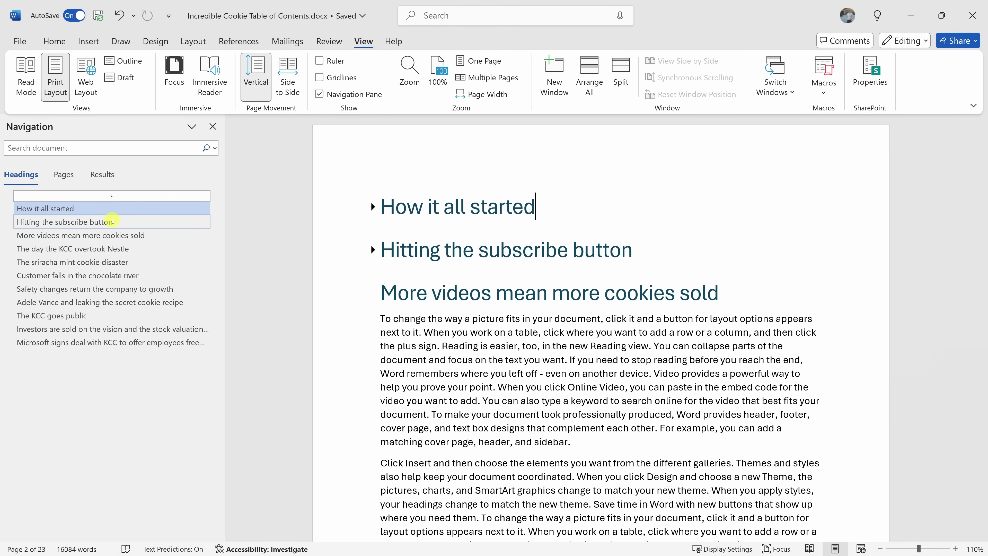
pyautogui.click(115, 249)
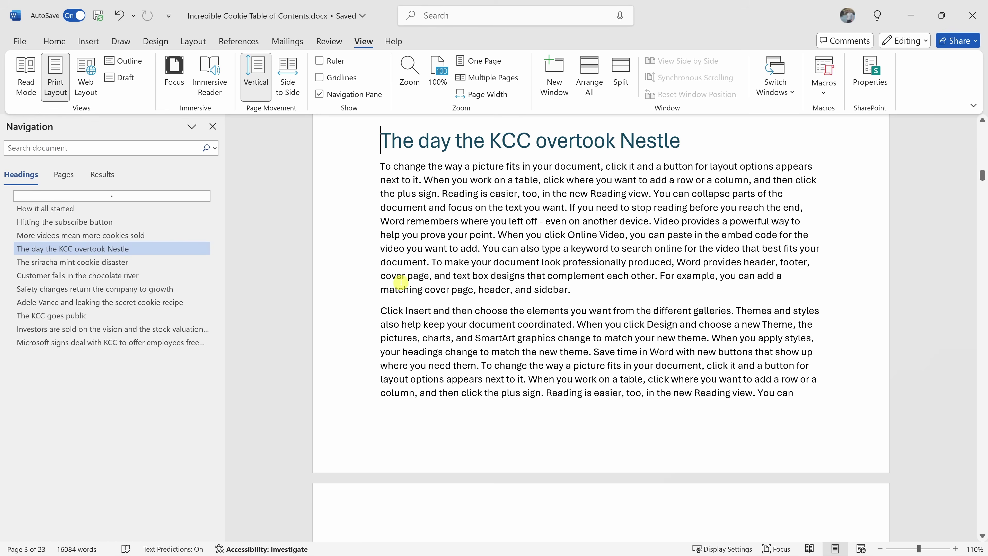
# Follow the contents link to the 'Customer falls in the chocolate river' chapter
pyautogui.scroll(20, 397, 282)
pyautogui.scroll(-1, 442, 234)
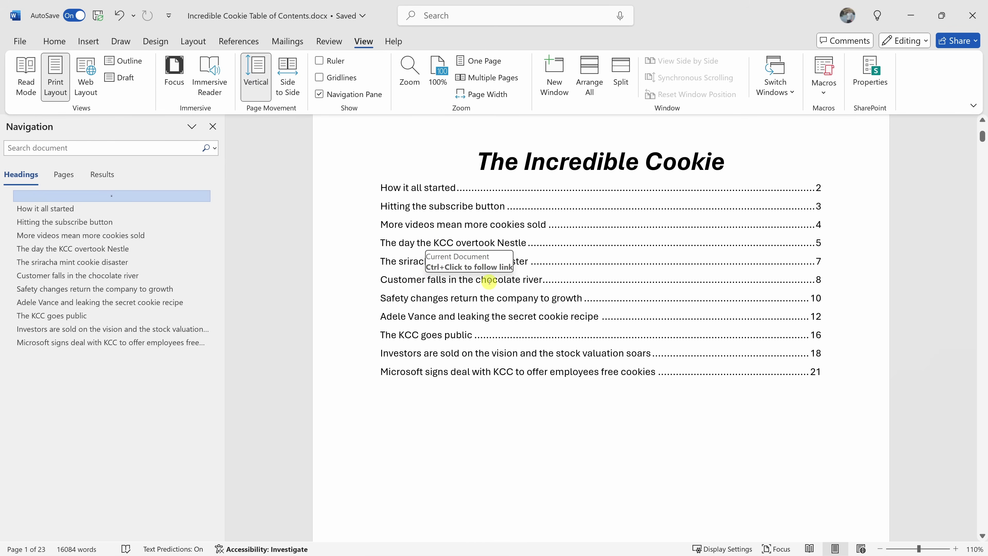
pyautogui.keyDown('ctrl'); pyautogui.click(426, 281); pyautogui.keyUp('ctrl')
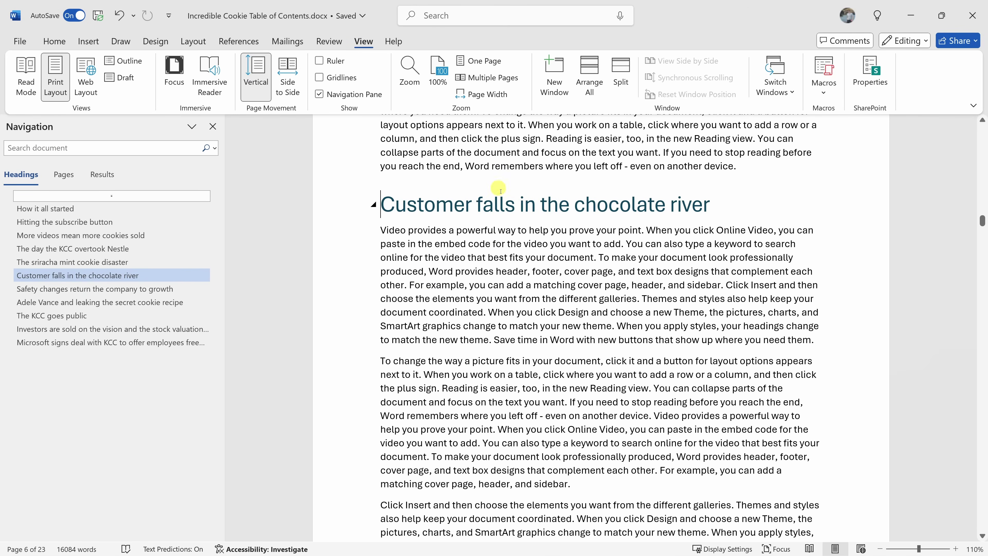